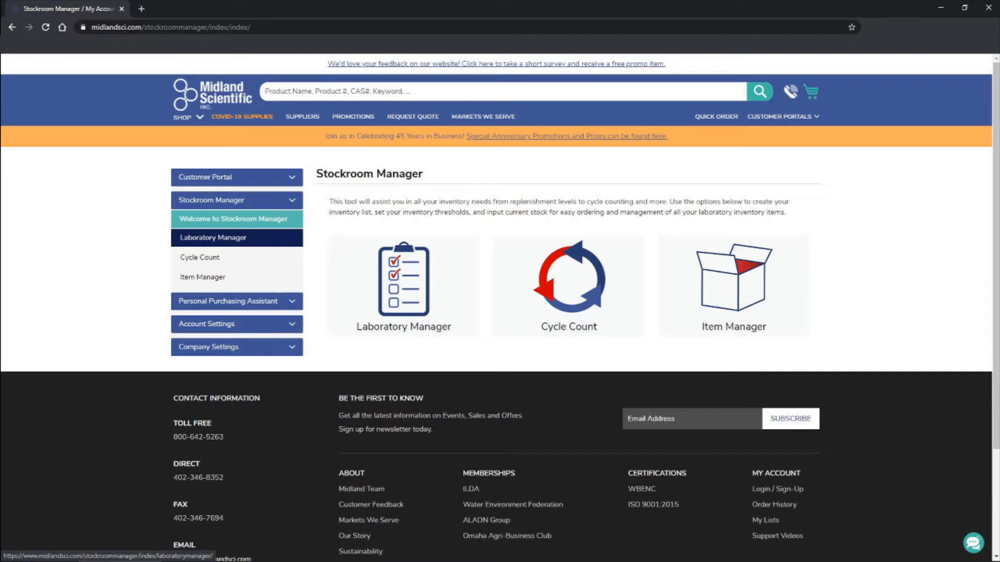
Step: Open the Laboratory Manager and add a new laboratory named Research Lab
click(232, 237)
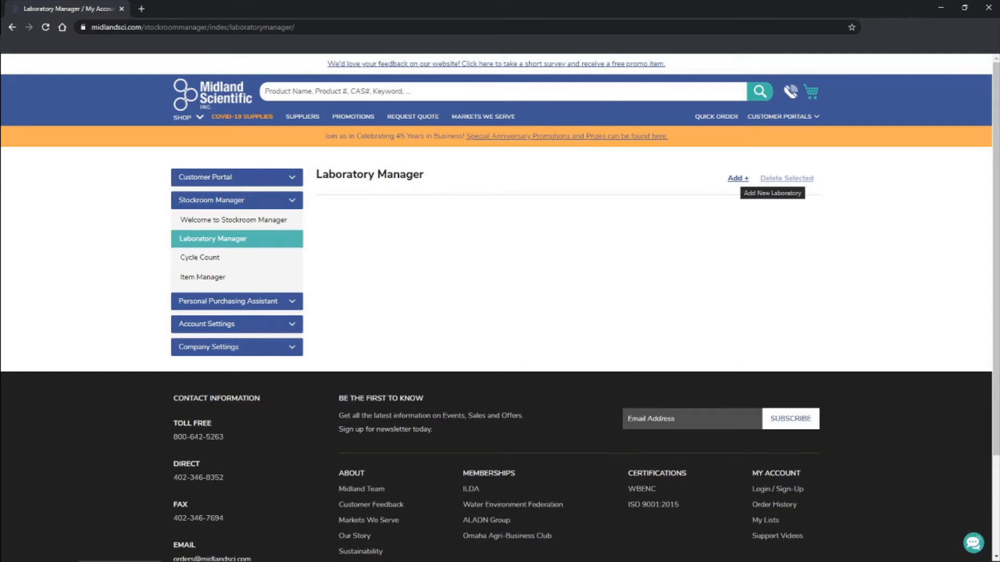
click(737, 178)
click(333, 227)
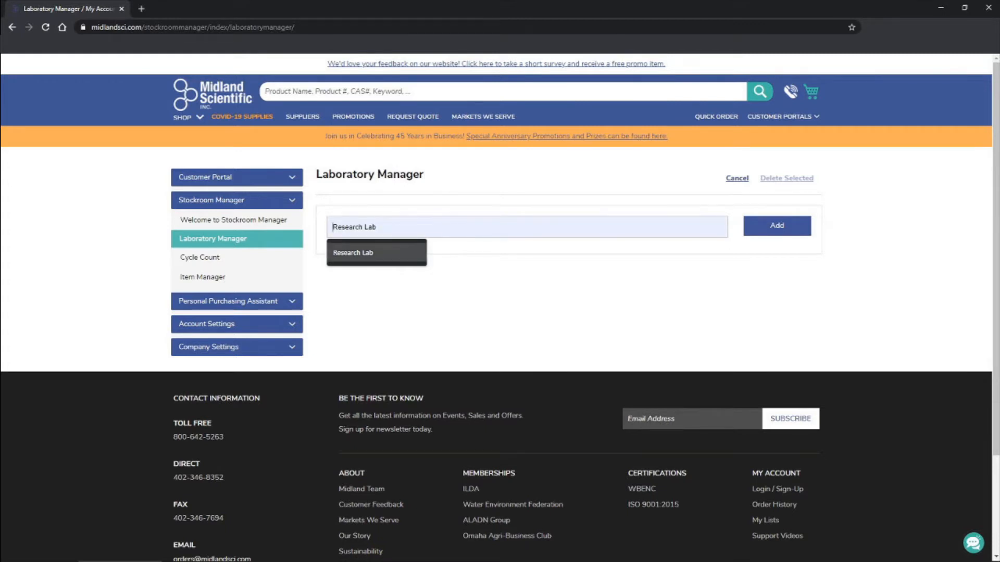
key(Return)
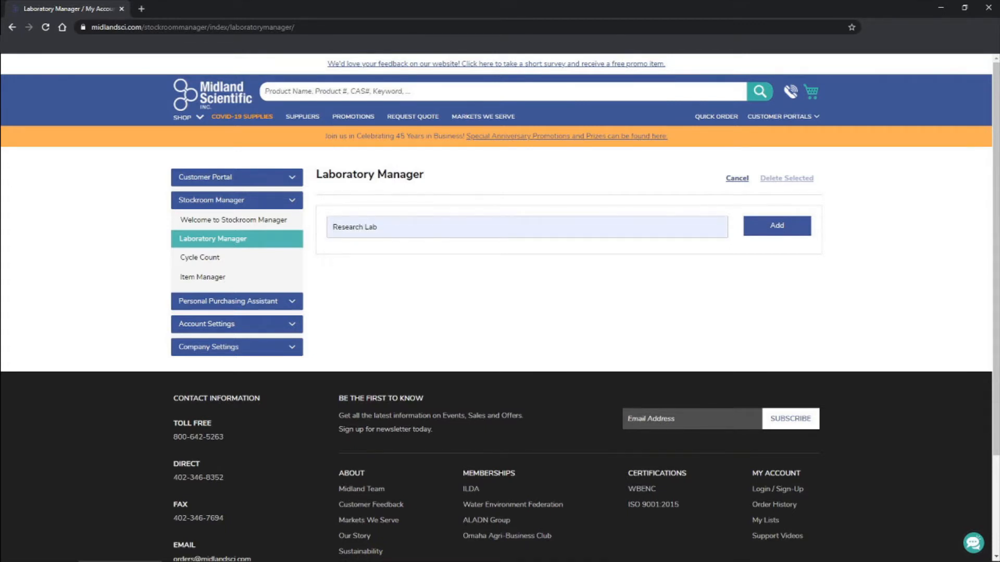
click(776, 226)
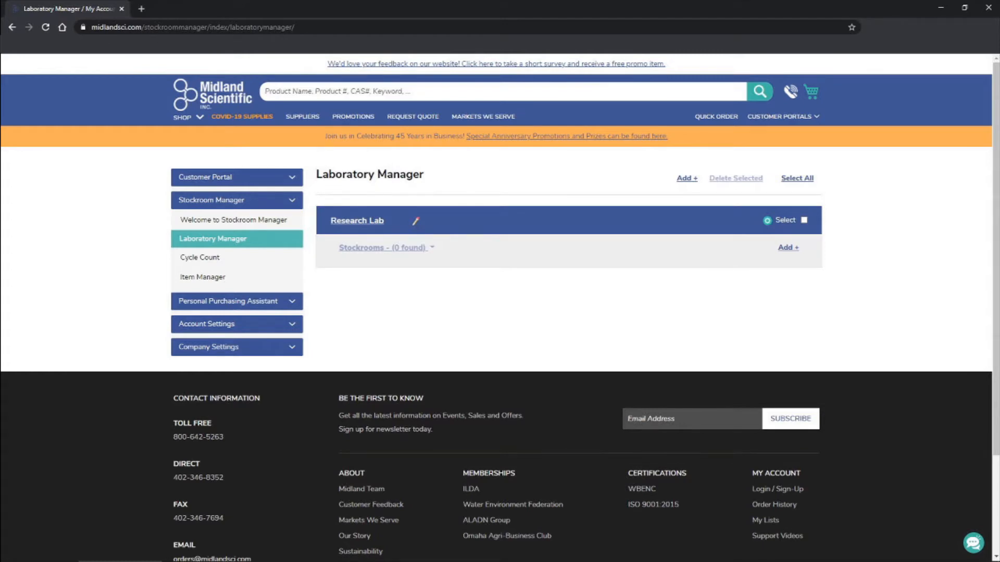
Step: Add a stockroom named "stockroom 1" to the Research Lab
click(788, 247)
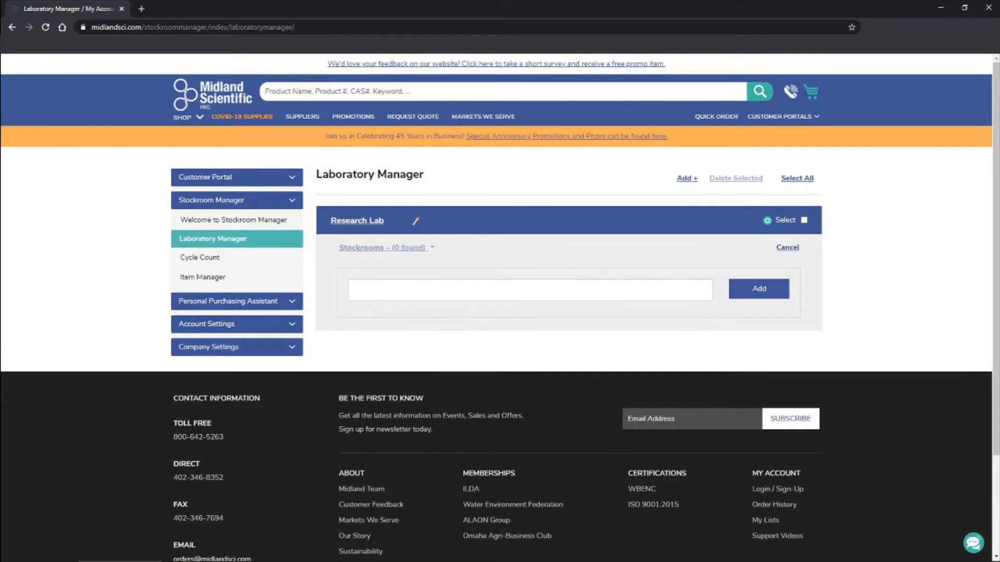
click(355, 290)
text(stockroom 1)
key(Return)
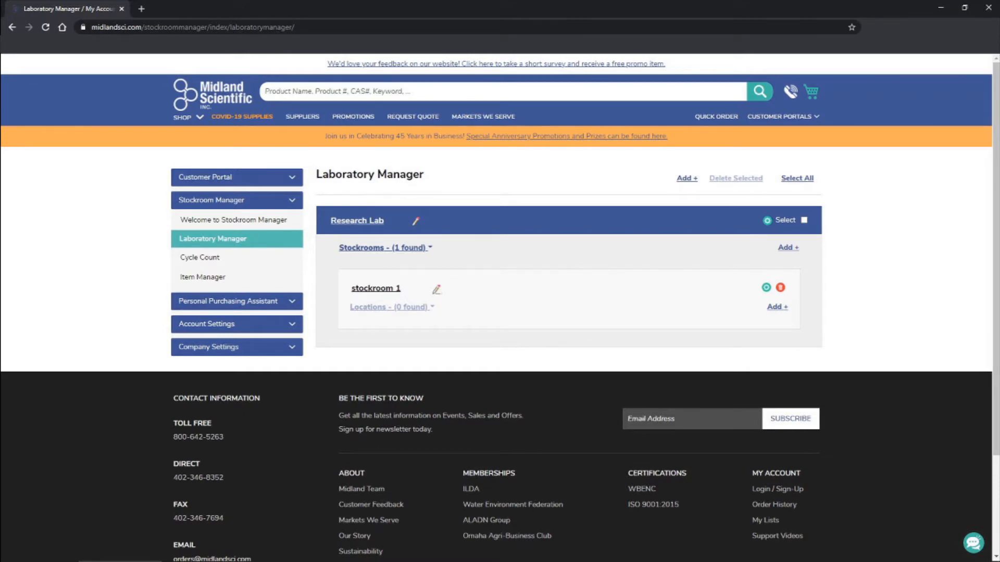
Step: Add a location named "Top shelf" to stockroom 1
click(778, 307)
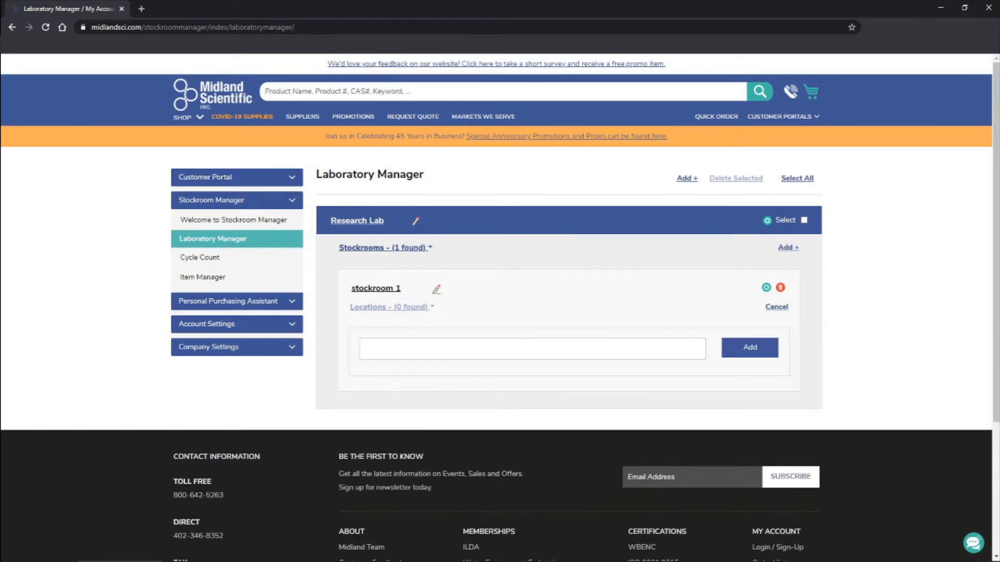
click(532, 349)
text(Top shelf)
key(Return)
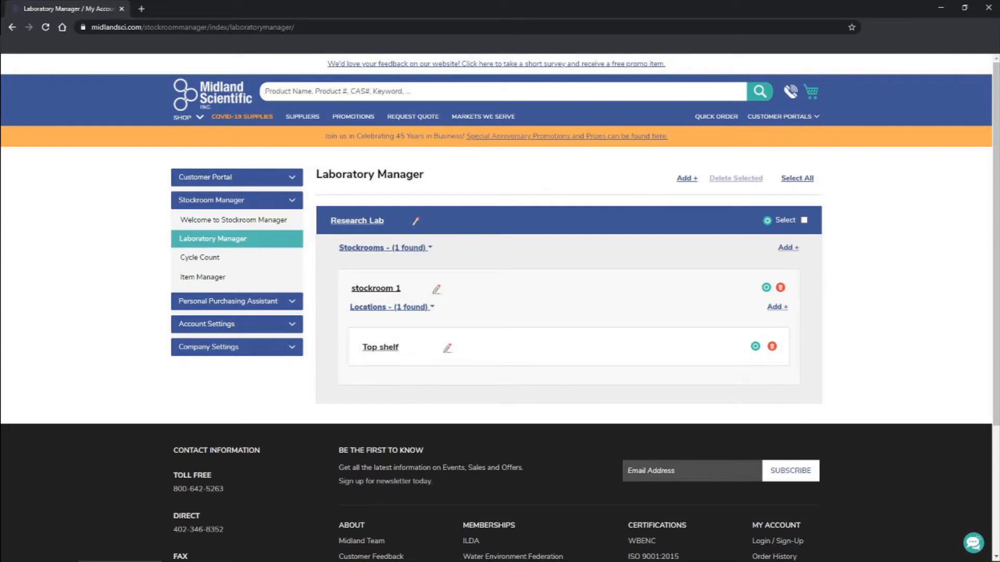
Step: Open the Research Lab in the Item Manager and check its stockroom and laboratory choices
click(415, 221)
scroll(500, 308, down, 1)
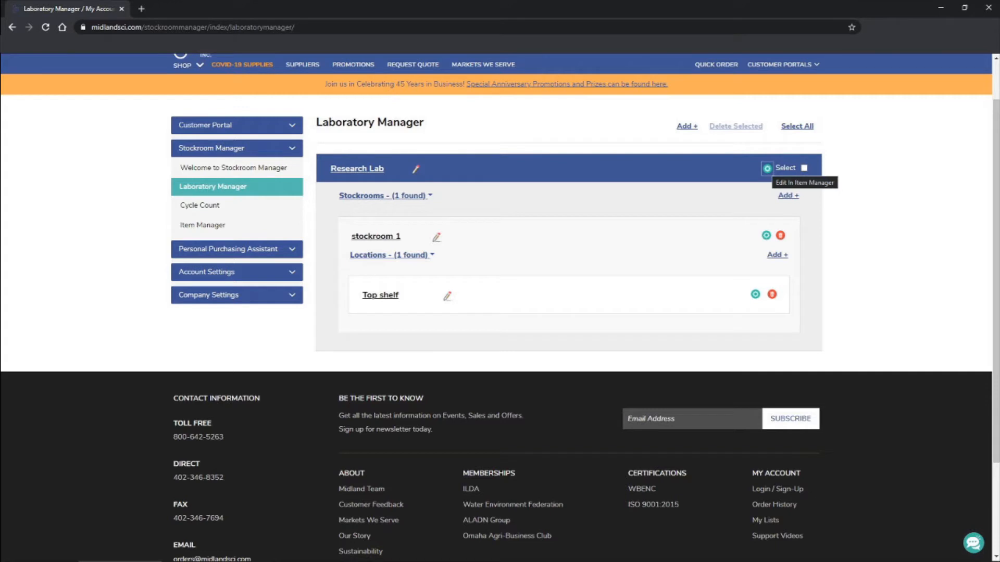
click(767, 168)
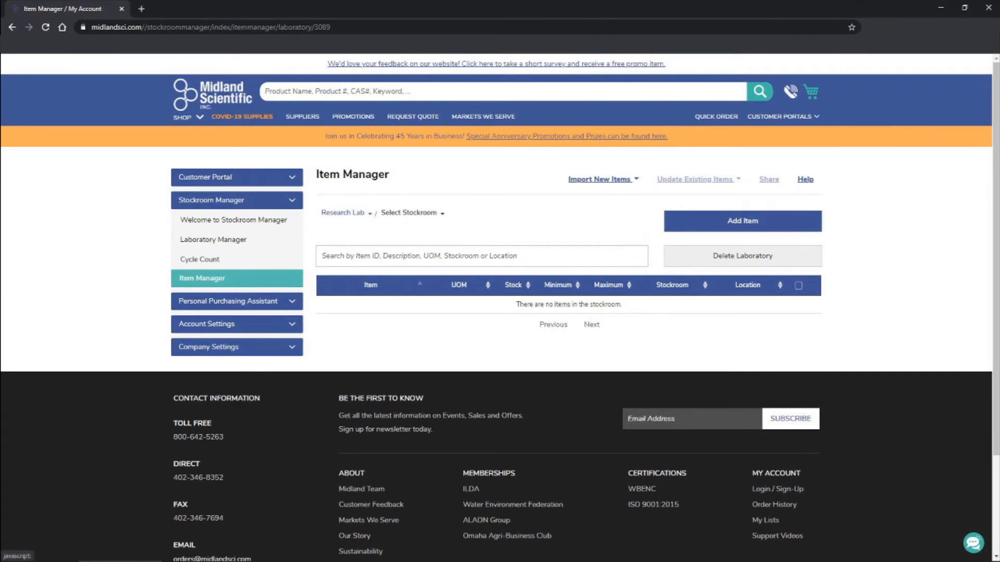
click(411, 212)
click(343, 212)
Step: Export the template file for importing new items and open the downloaded CSV in Excel
click(603, 180)
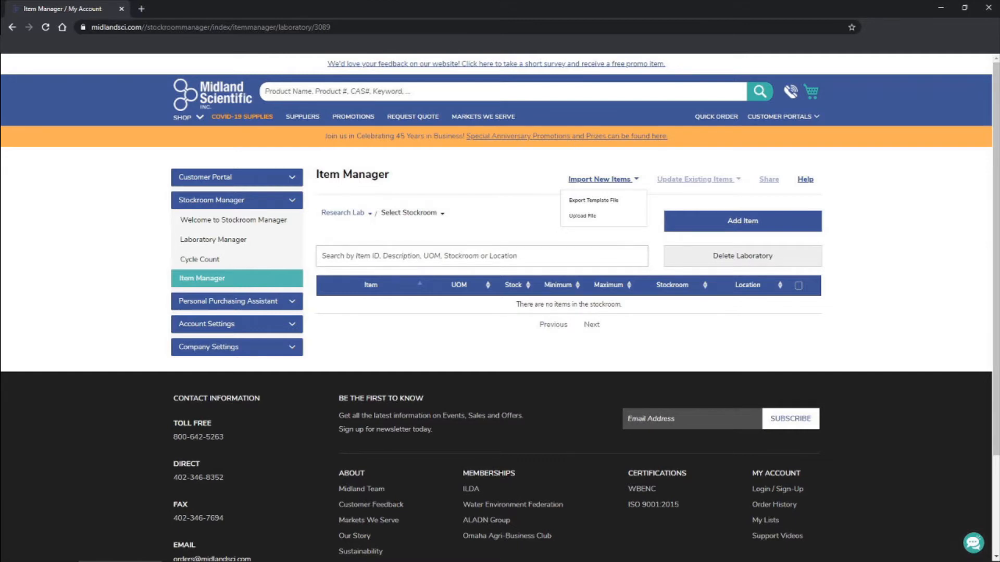
click(594, 199)
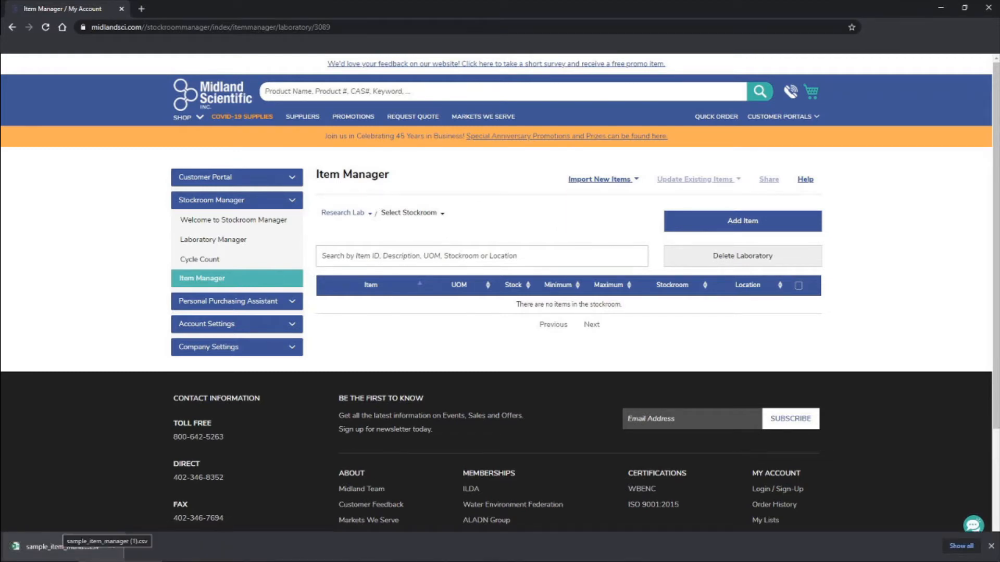
click(57, 547)
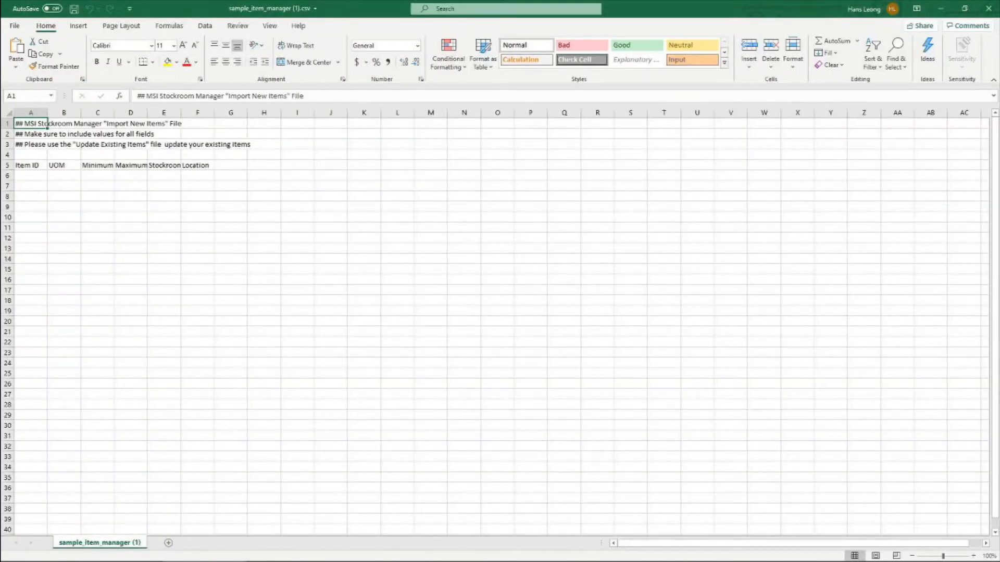
Step: Examine the template's Item ID, UOM, Minimum, Maximum, Stockroom and Location columns, then return to the Item Manager in the browser
click(30, 175)
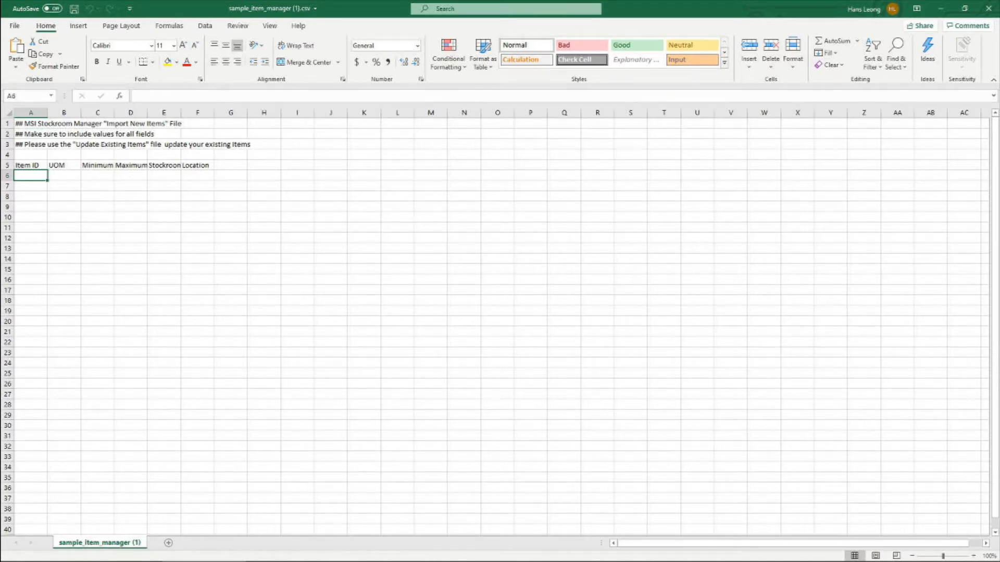
click(64, 175)
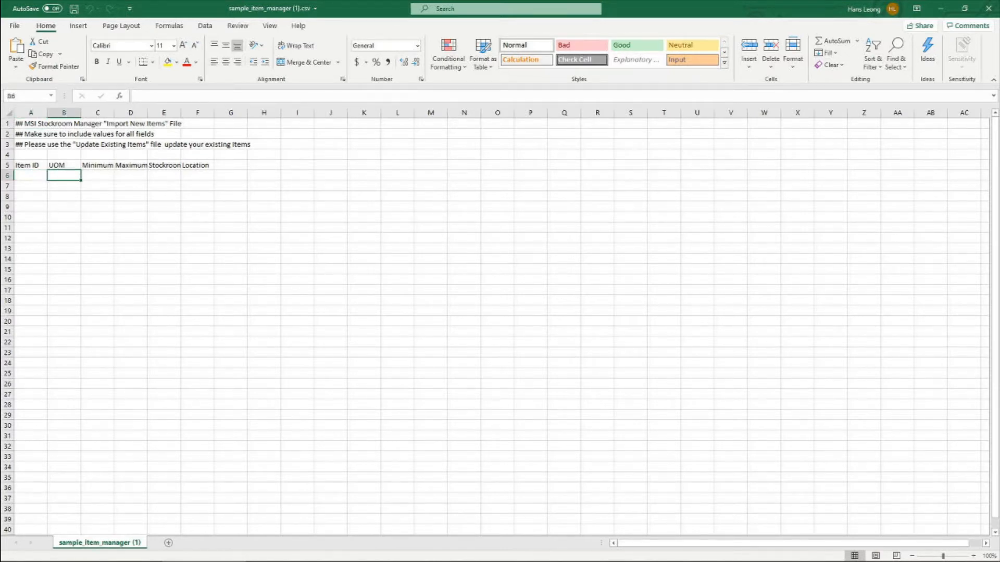
click(98, 176)
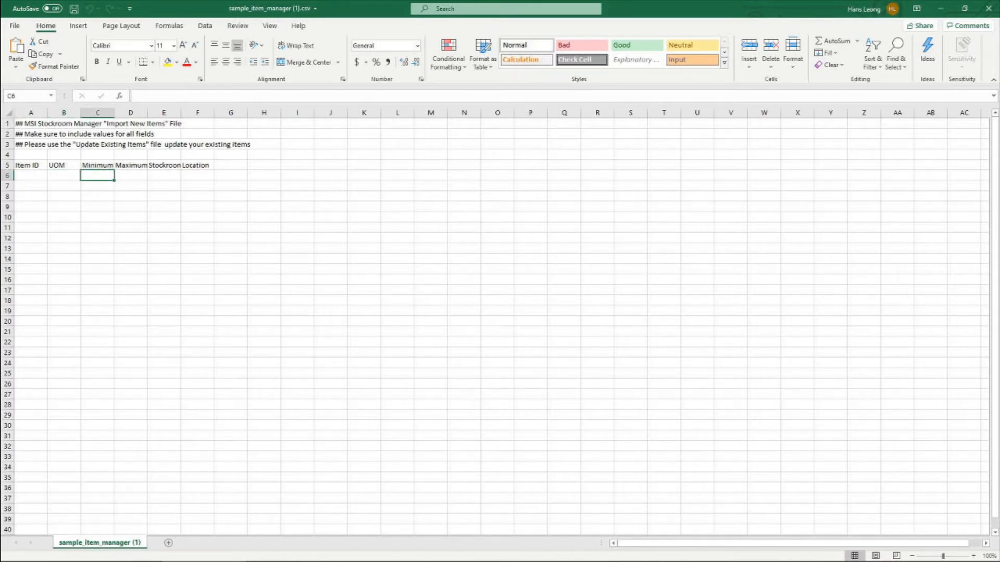
click(131, 176)
click(164, 175)
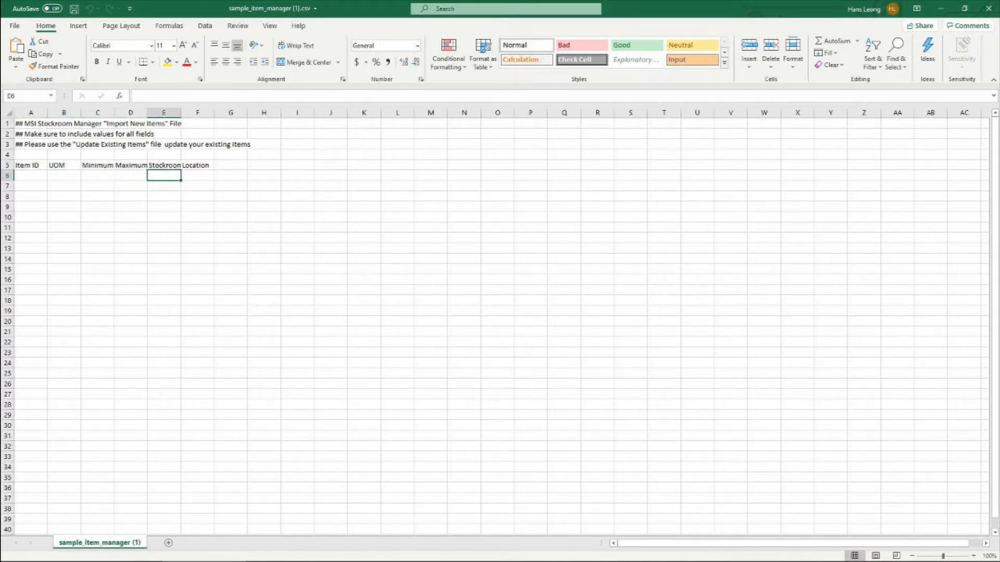
click(197, 175)
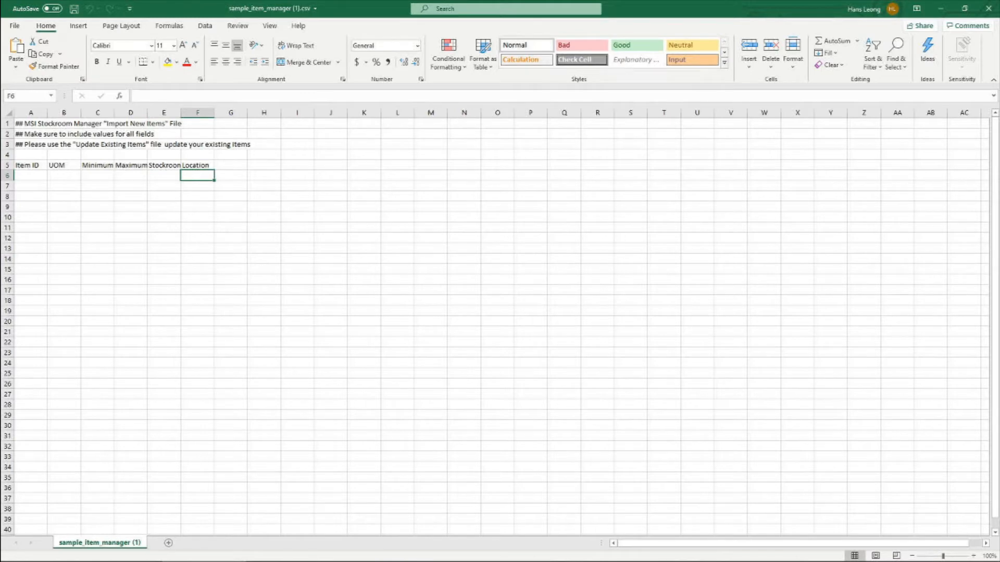
drag(651, 9, 0, 133)
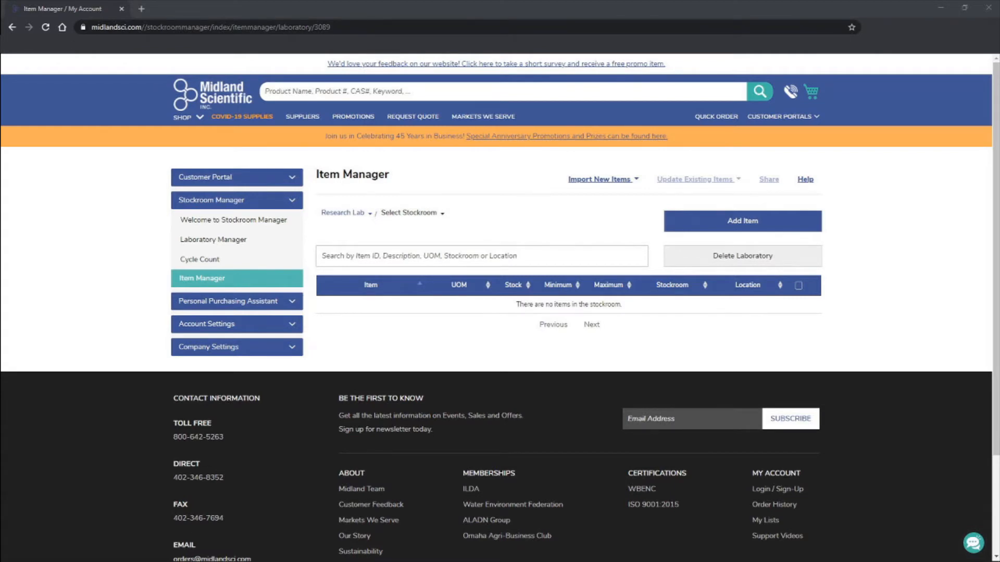
Step: Find product SAMCO 202 and add it to the Research Lab's item list
click(742, 222)
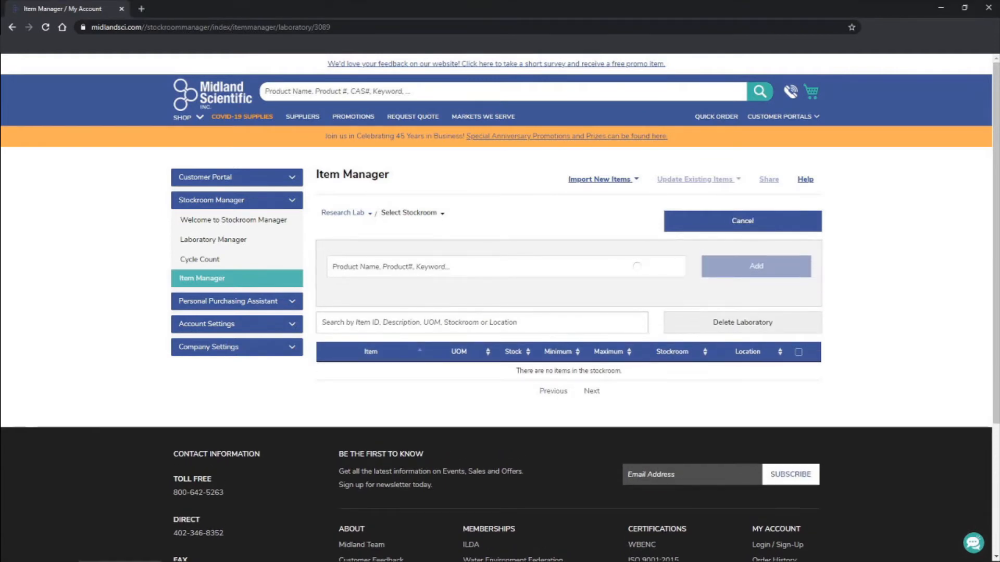
click(637, 266)
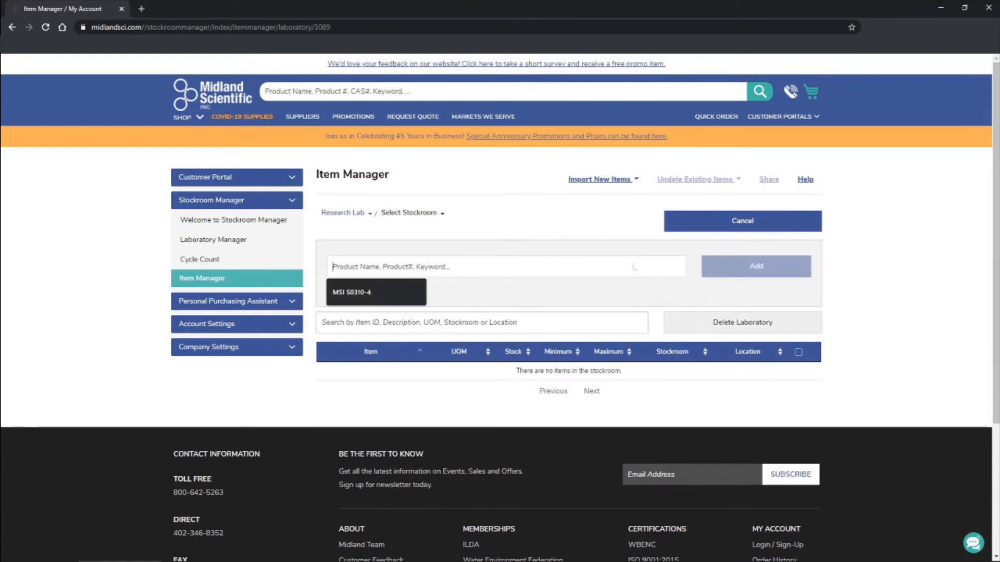
text(samco)
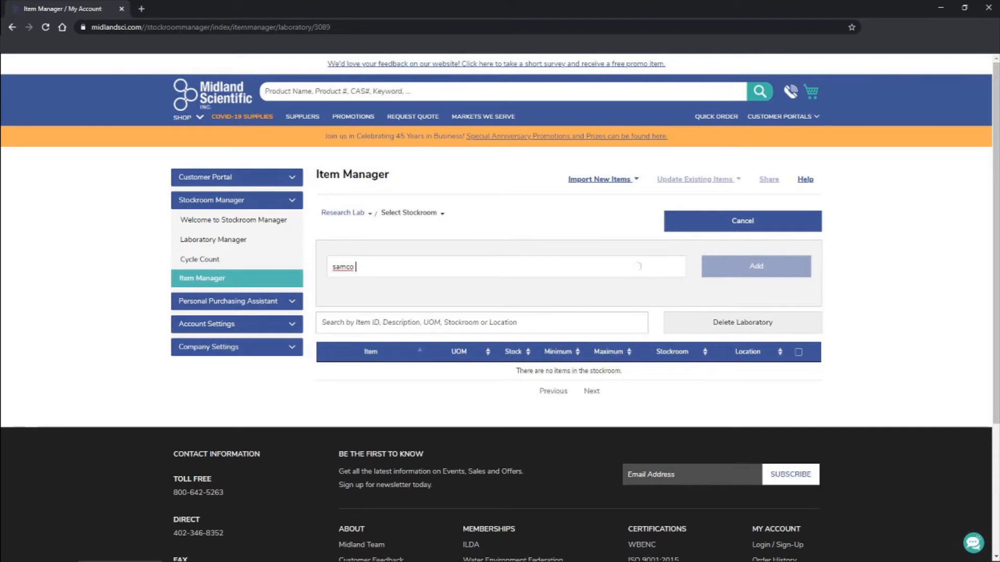
text( 202)
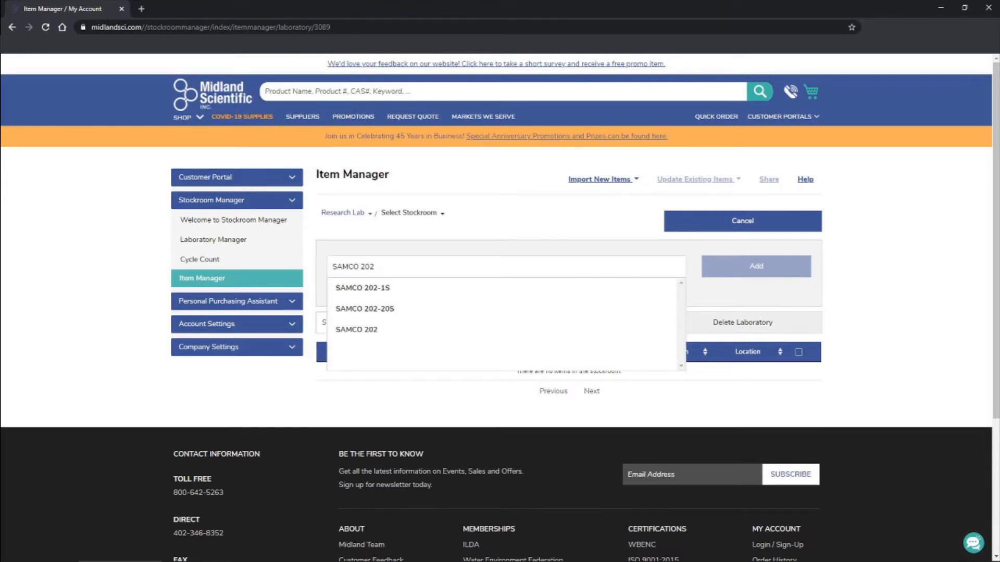
key(Return)
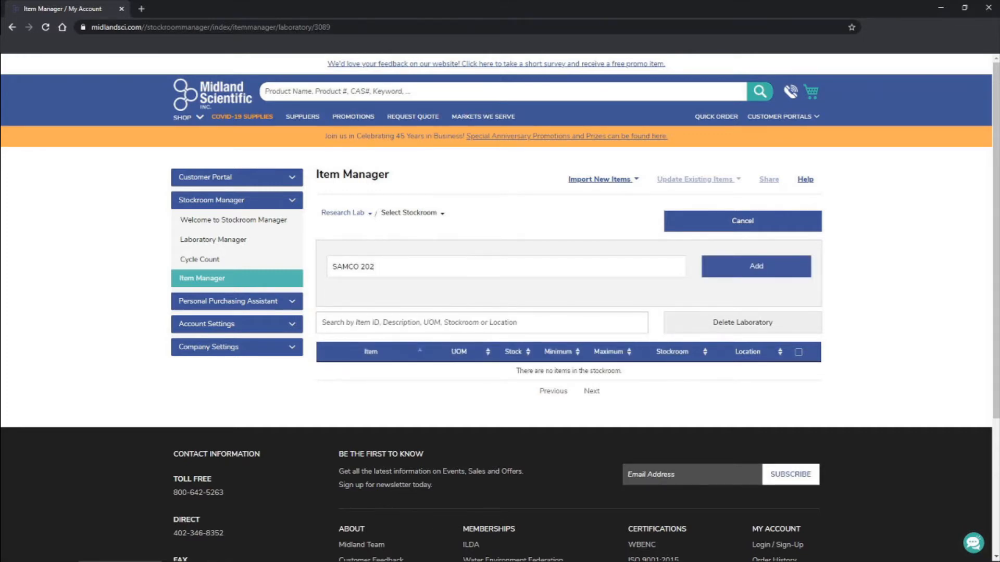
key(Return)
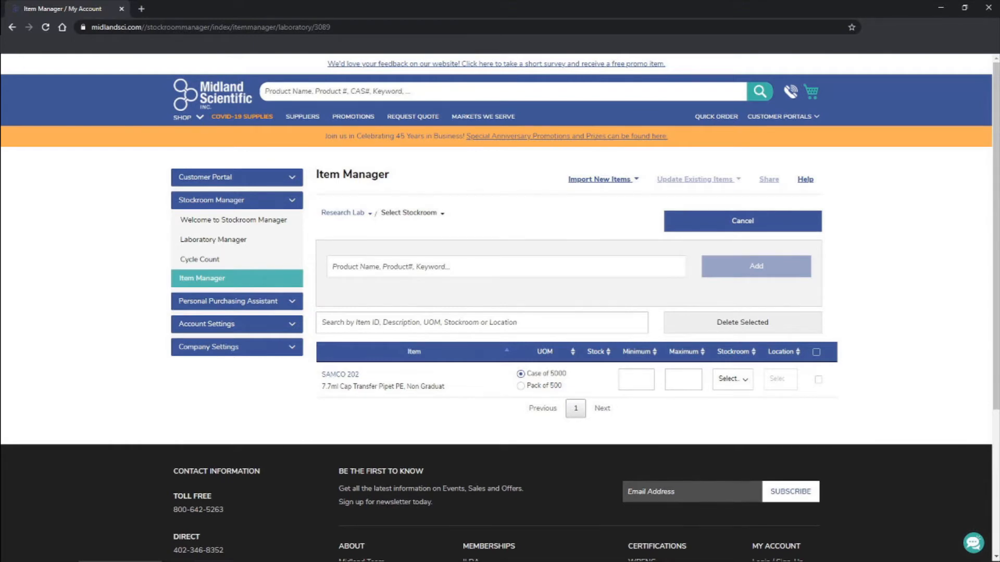
Step: Set the SAMCO 202 unit of measure to Pack of 500, with minimum 1 and maximum 2
click(520, 386)
click(516, 374)
click(520, 386)
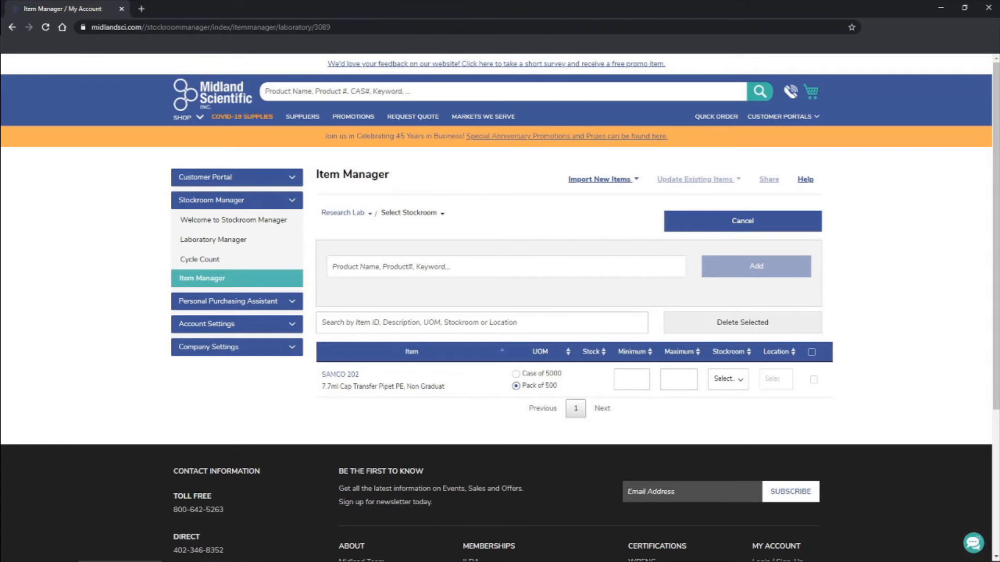
click(632, 379)
text(1)
key(Tab)
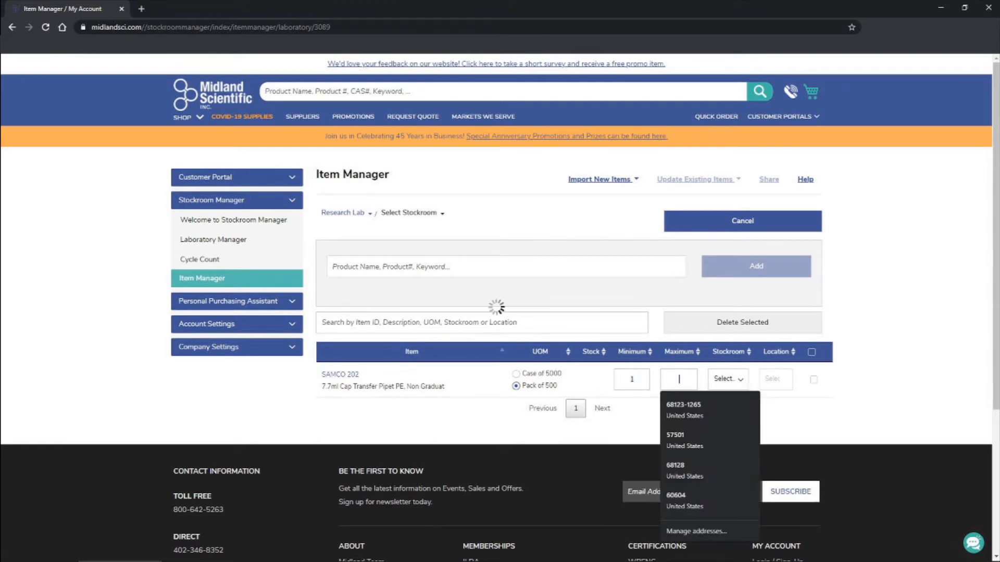
text(2)
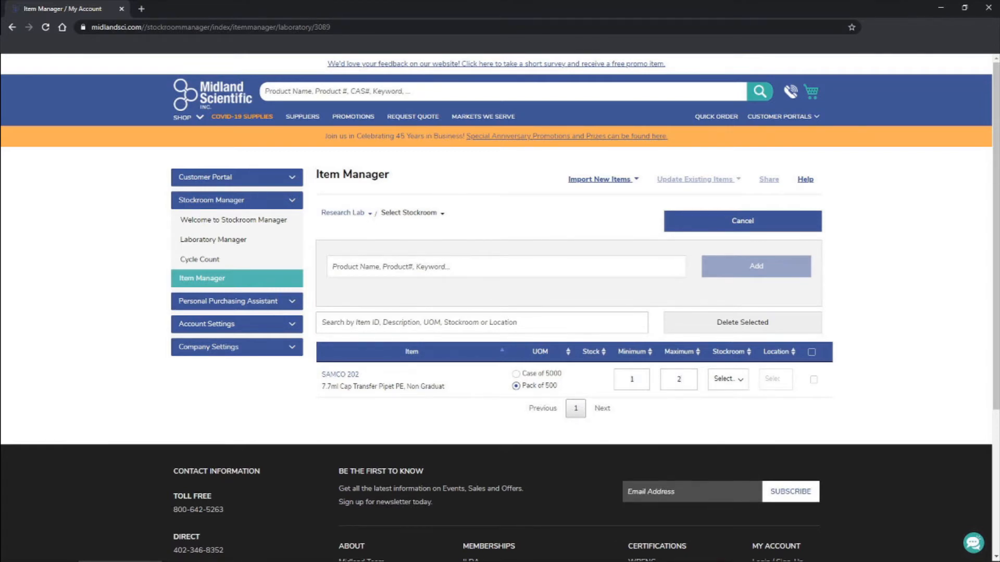
Step: Create a new stockroom named "biotech" from the SAMCO 202 row and assign the item to it
click(728, 379)
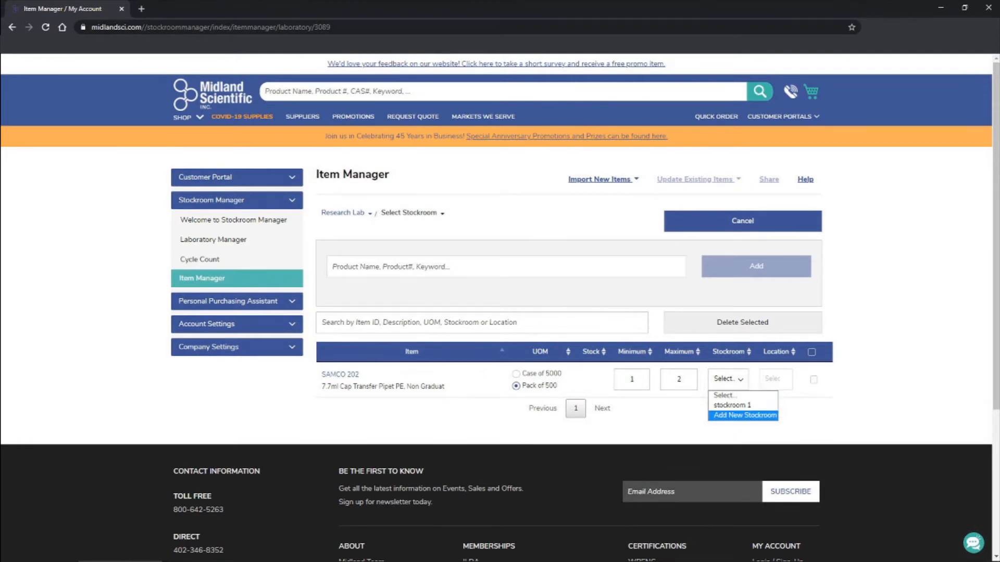
click(745, 415)
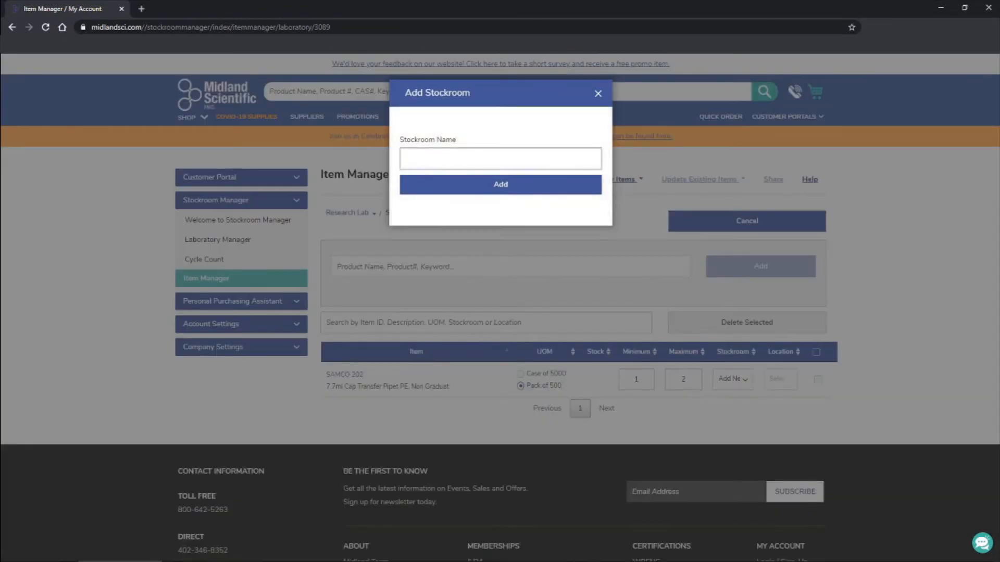
click(500, 159)
click(521, 124)
click(500, 159)
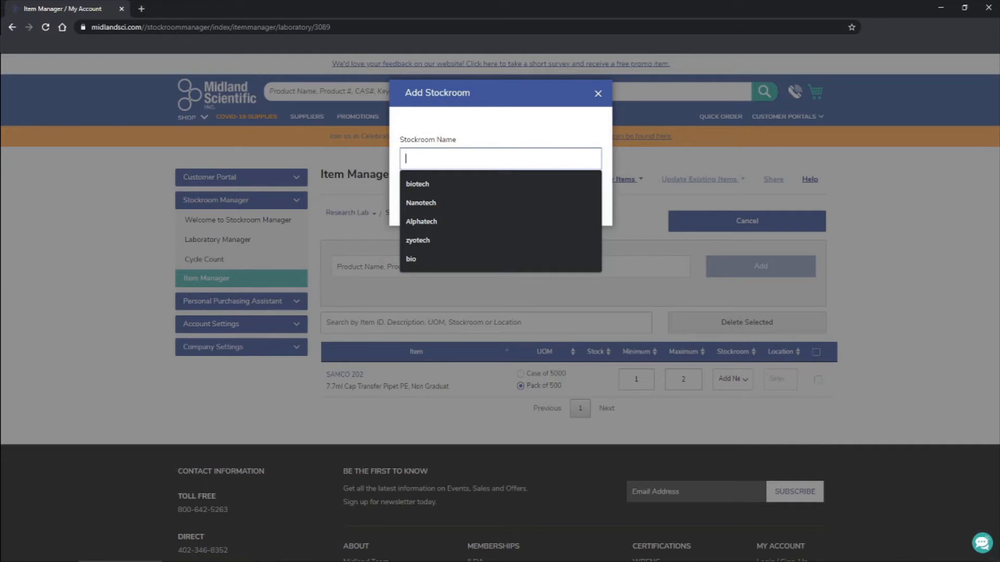
key(Down)
key(Return)
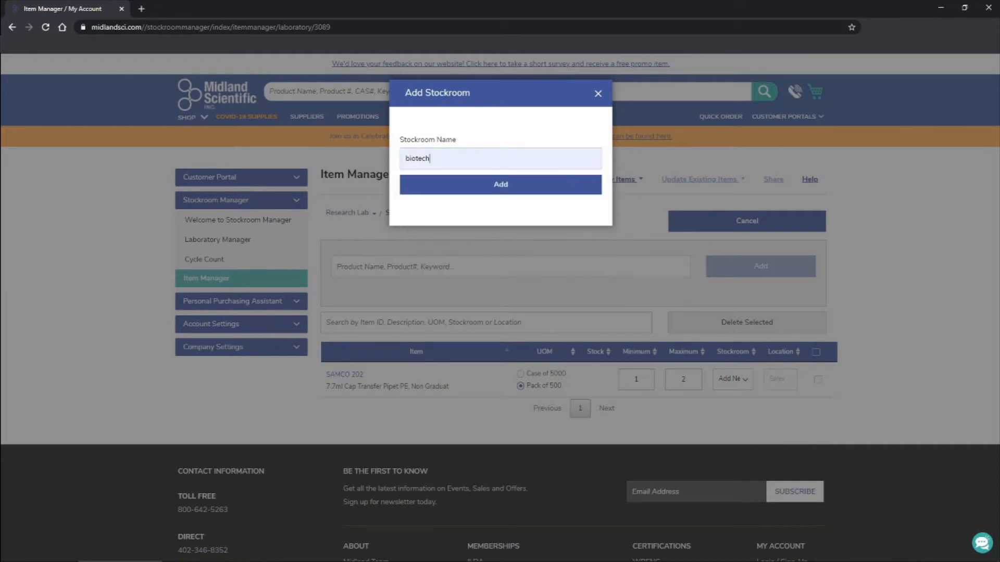
key(Return)
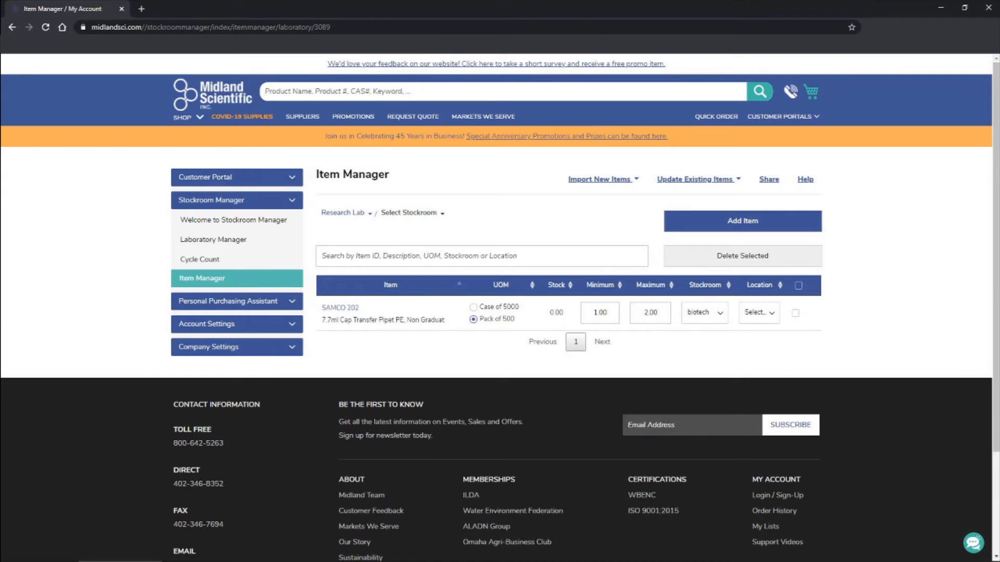
click(759, 312)
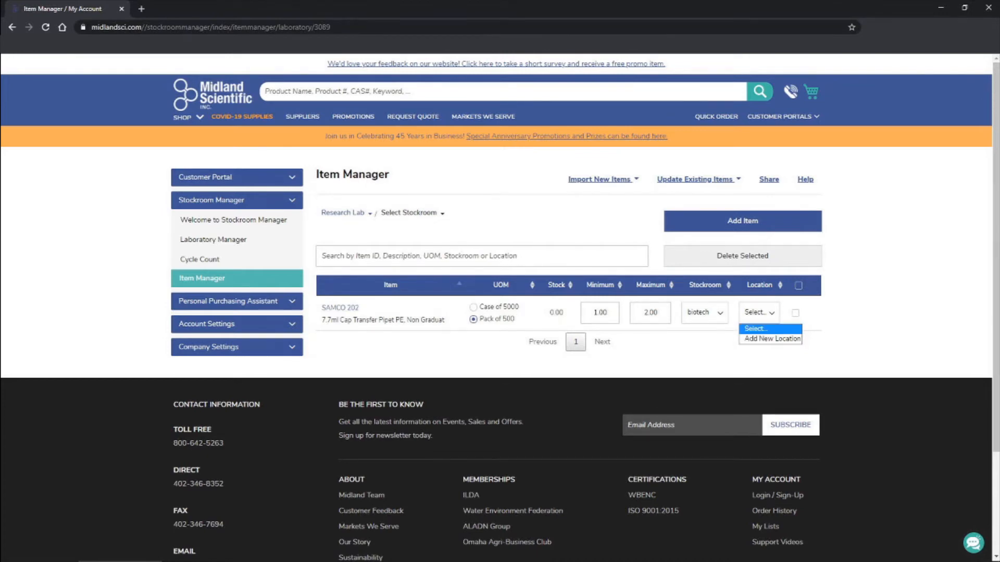
key(Escape)
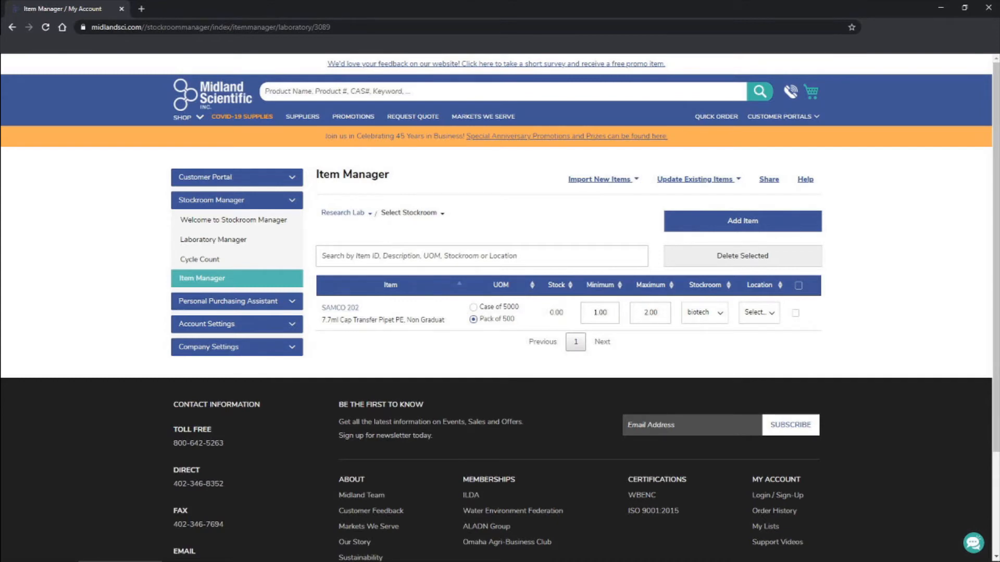
key(alt+Down)
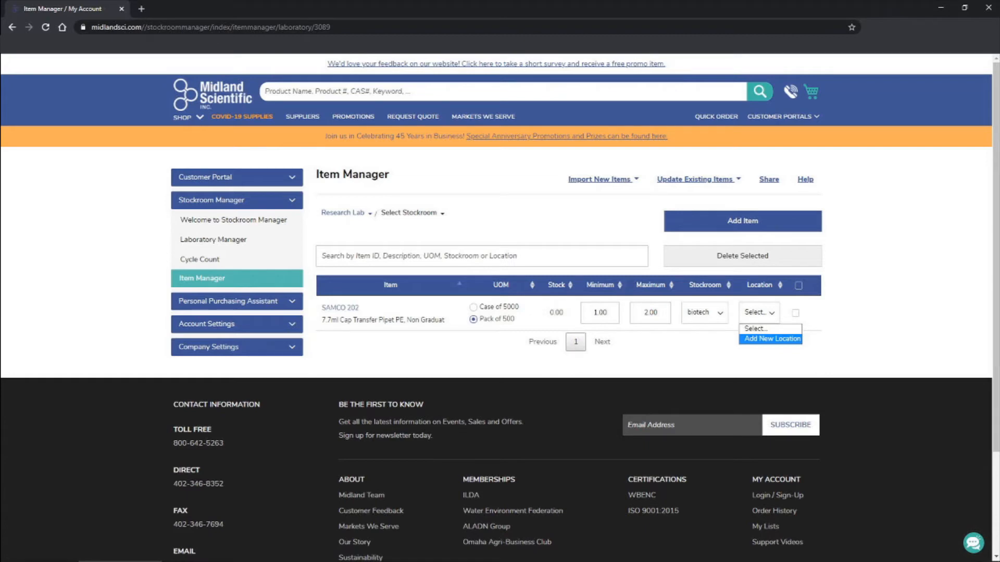
key(Return)
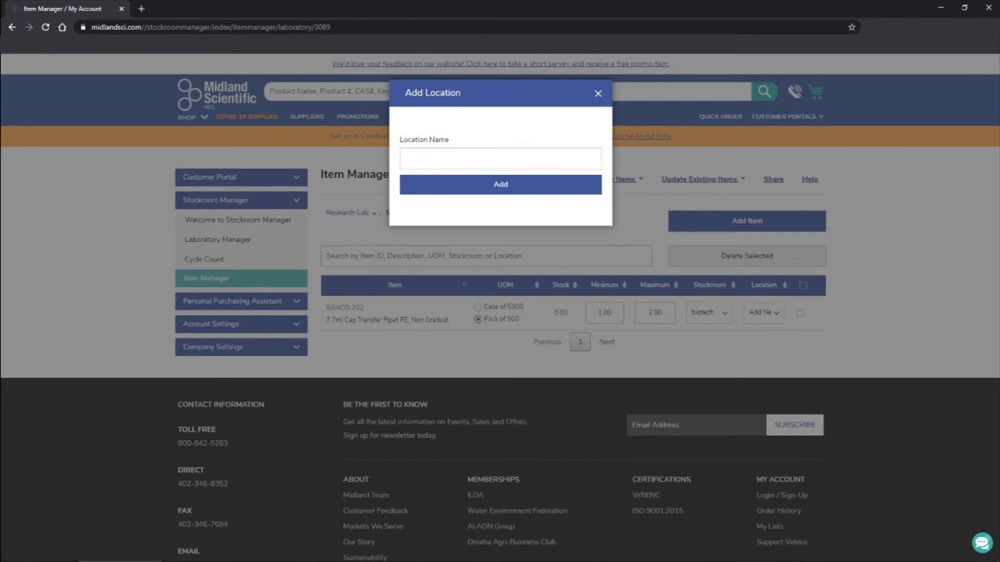
key(Escape)
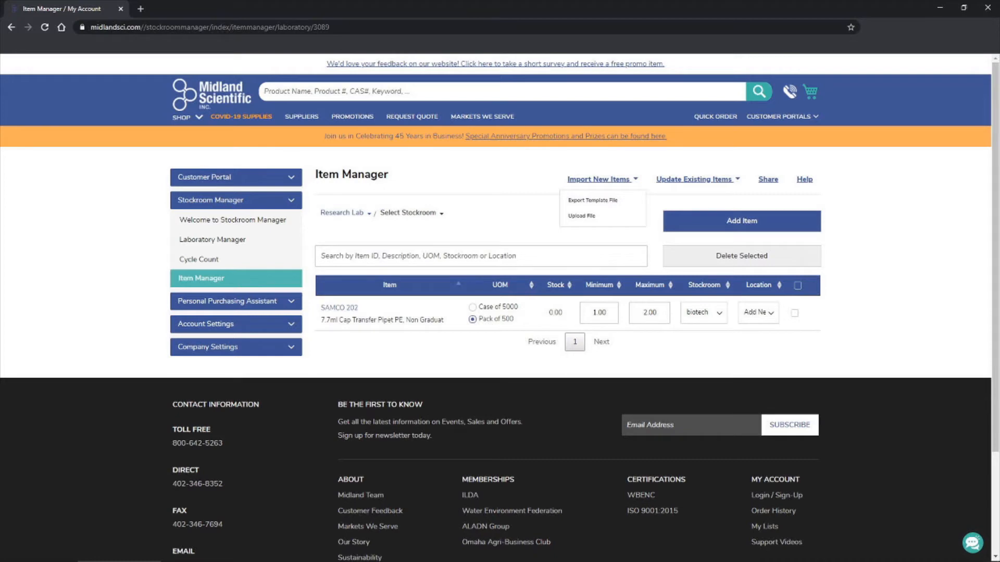
Step: Import new items into the Research Lab by uploading sample_item_manager.csv from Downloads
click(581, 216)
drag(328, 0, 328, 35)
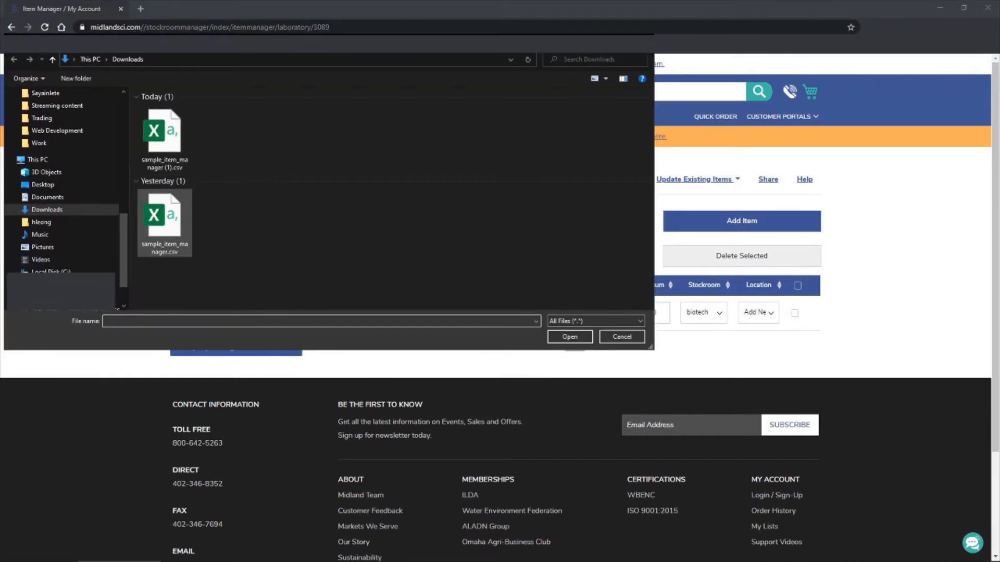
click(164, 222)
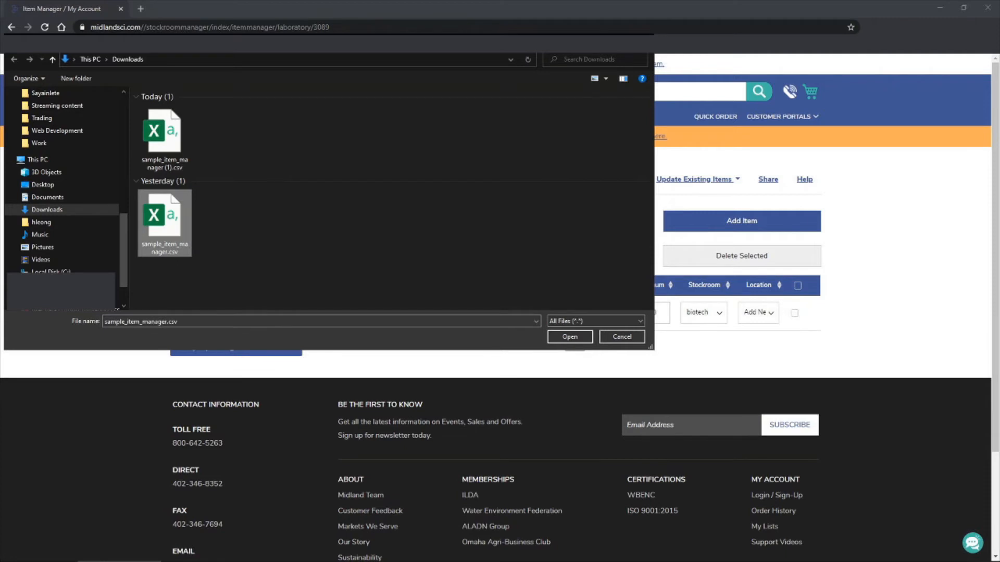
click(570, 336)
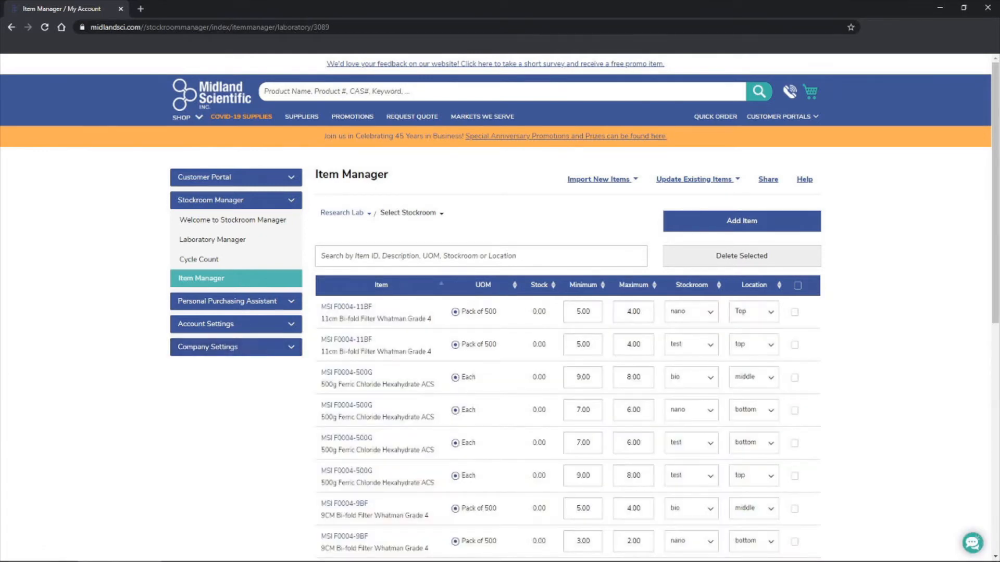
Step: Look through the imported items, expand the list to load all of them, and collapse it back to fewer
scroll(500, 313, down, 2)
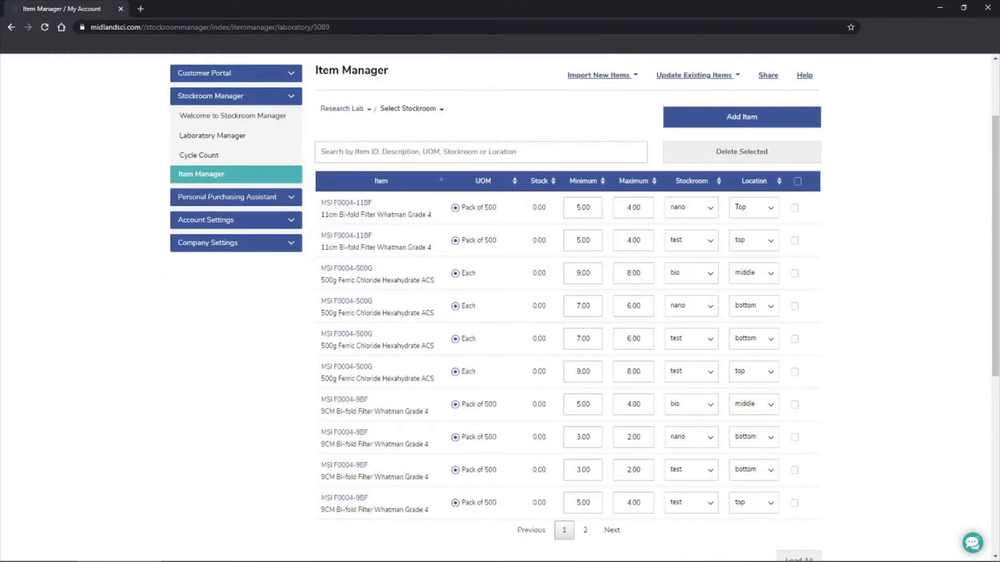
scroll(500, 312, down, 2)
scroll(500, 312, up, 2)
scroll(500, 312, down, 1)
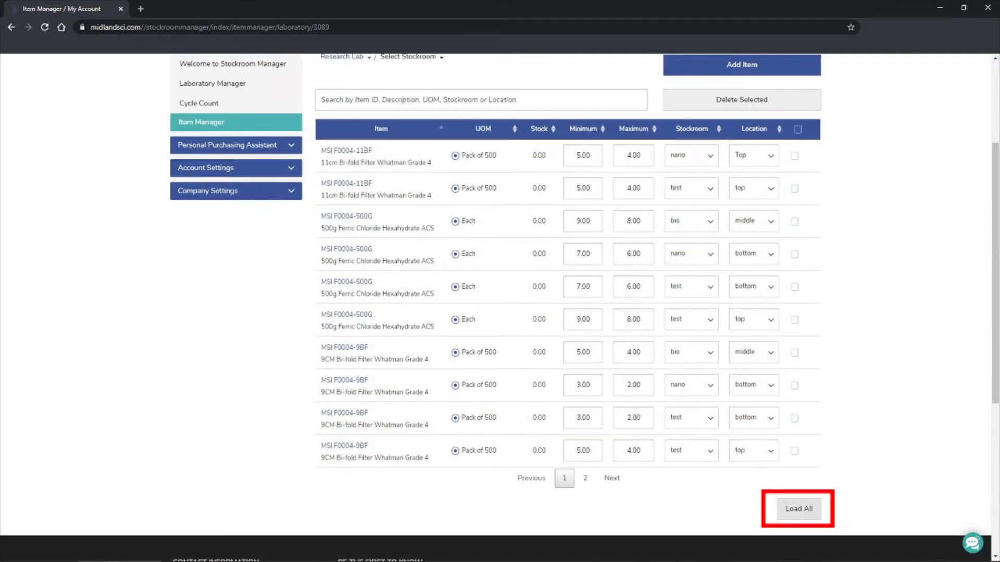
click(798, 509)
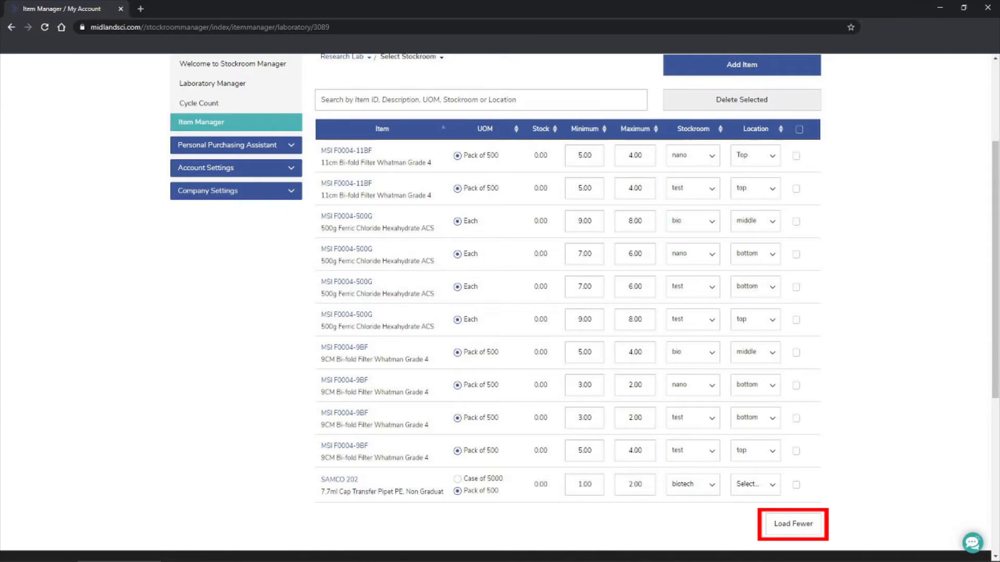
click(793, 525)
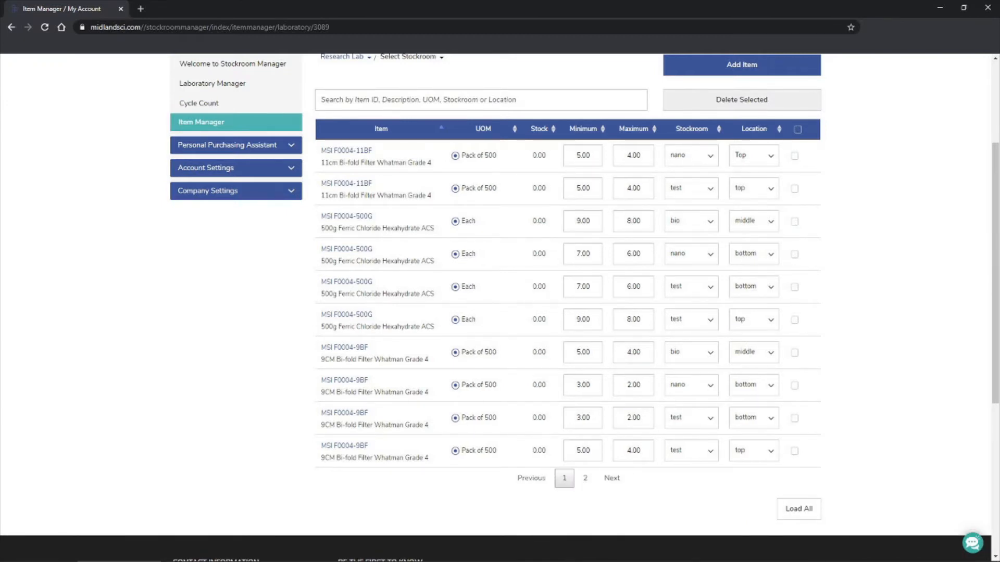
Step: Export the Research Lab's existing list items and open the downloaded research-lab_itemmanager.csv in Excel
scroll(500, 308, up, 1)
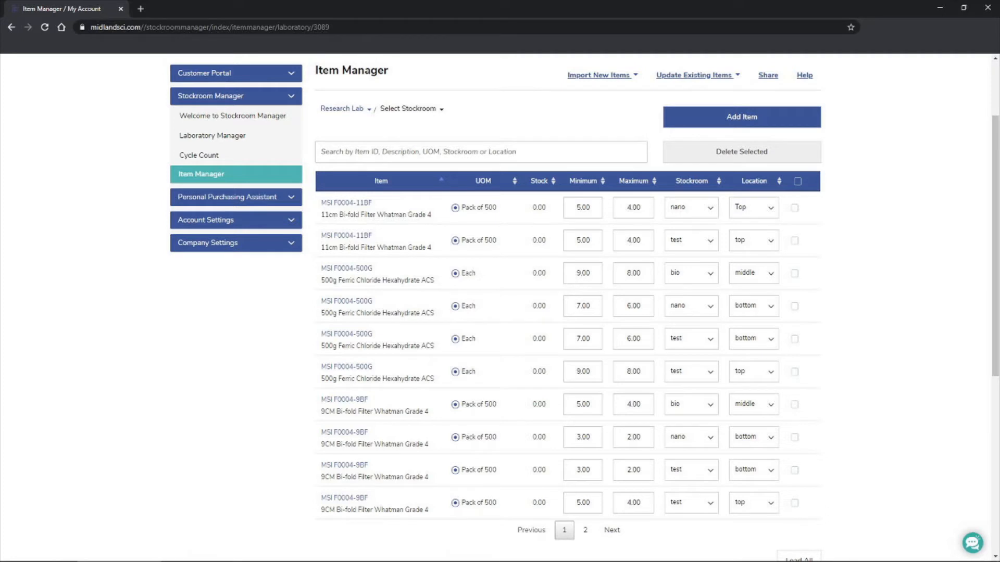
click(697, 76)
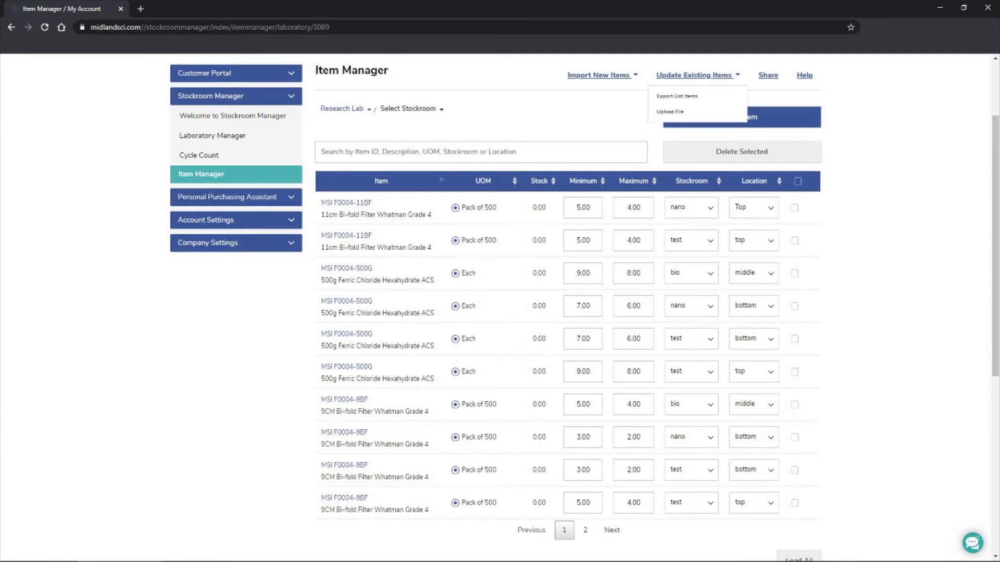
click(676, 97)
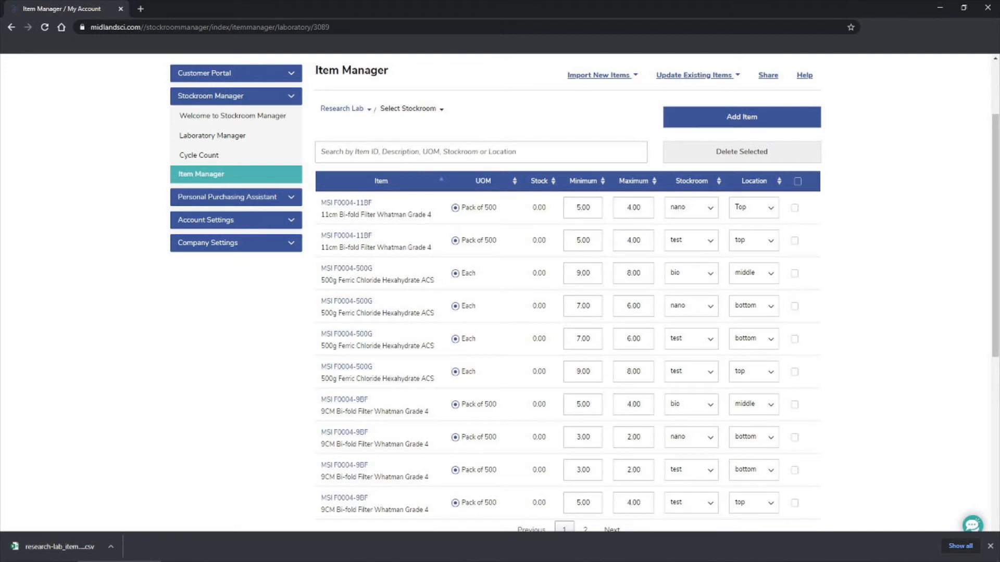
click(52, 547)
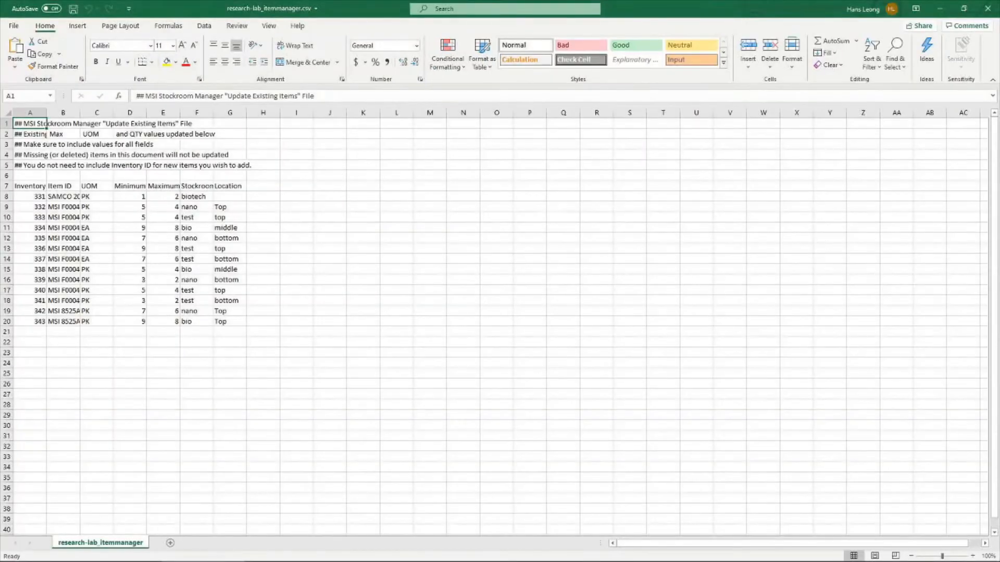
Step: Widen the Item ID and Inventory ID columns and examine the IDs, UOM, minimum and maximum values of the exported items
drag(79, 112, 128, 113)
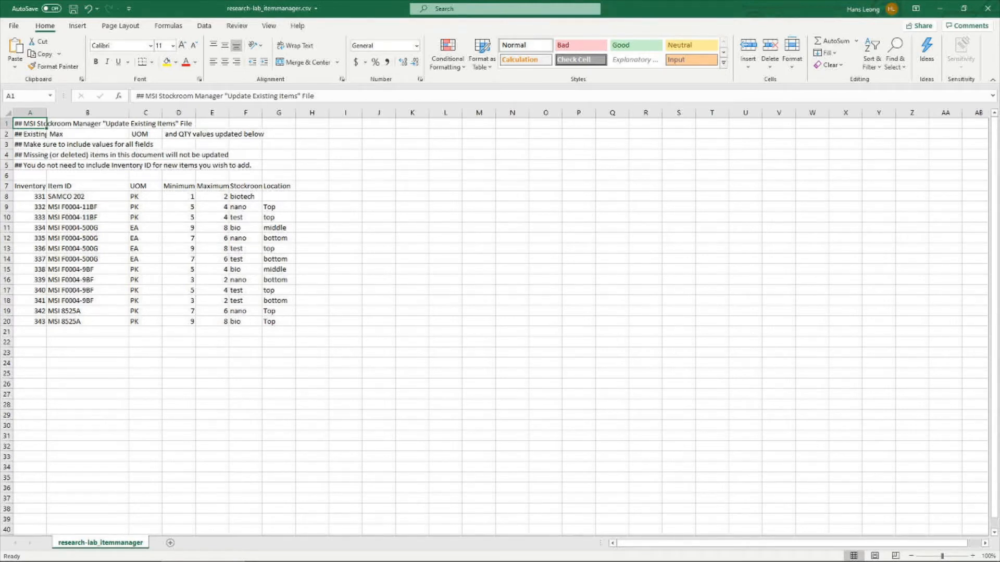
drag(46, 123, 62, 123)
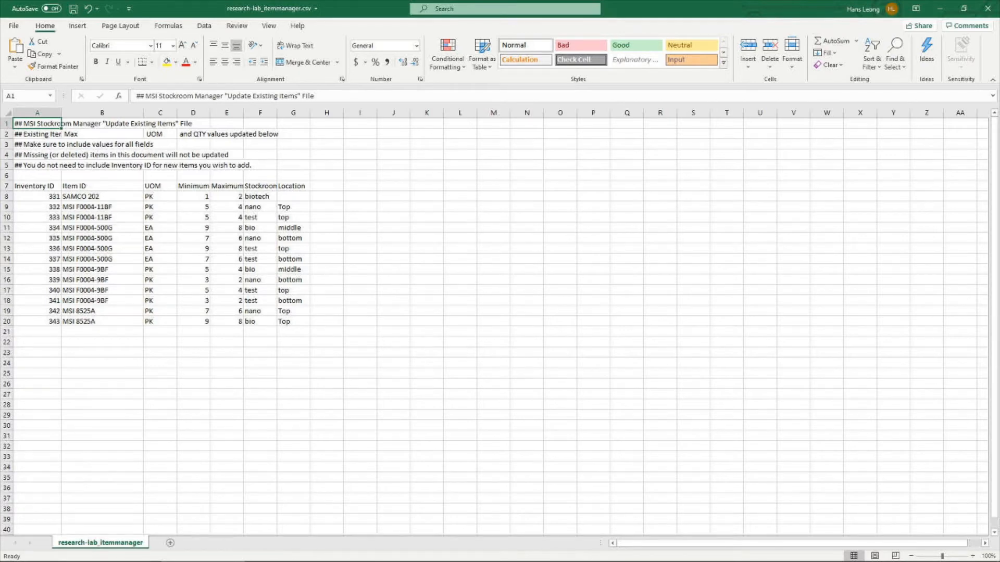
click(37, 197)
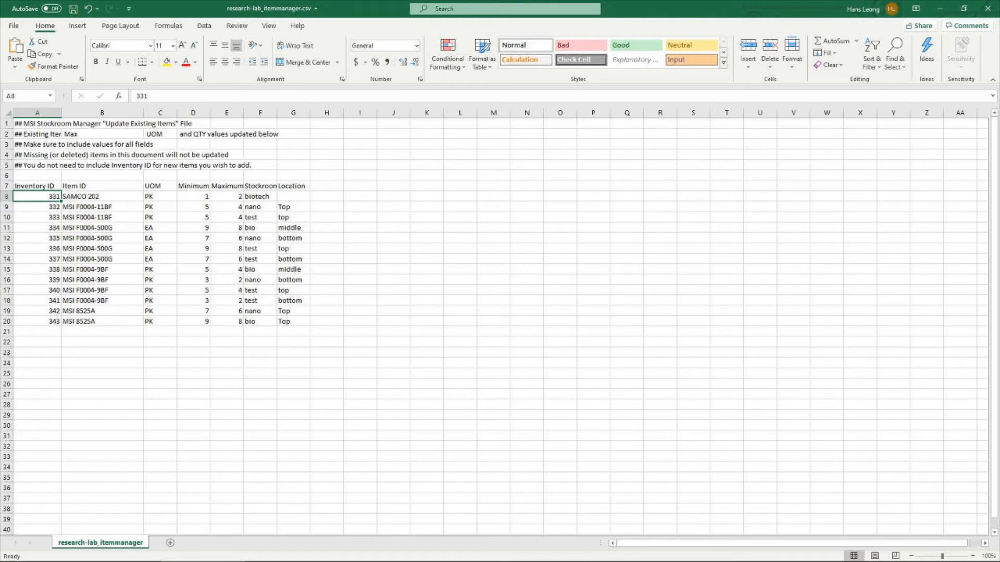
click(102, 197)
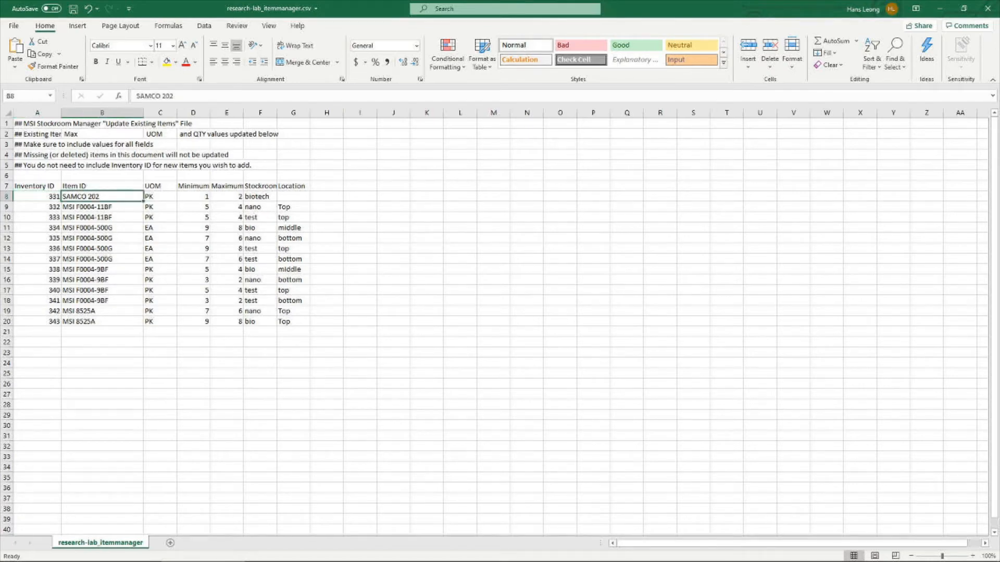
drag(207, 196, 227, 321)
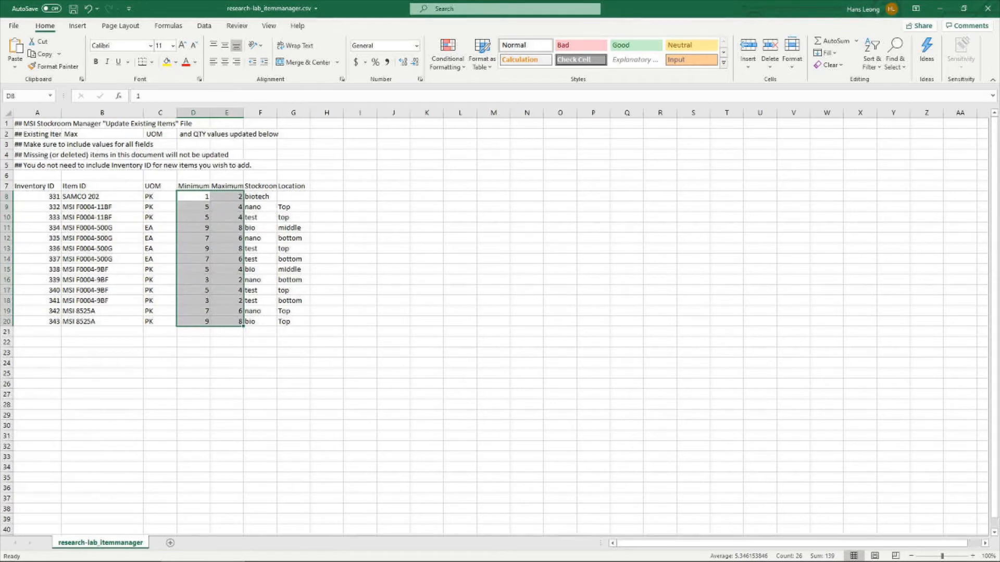
drag(160, 196, 227, 322)
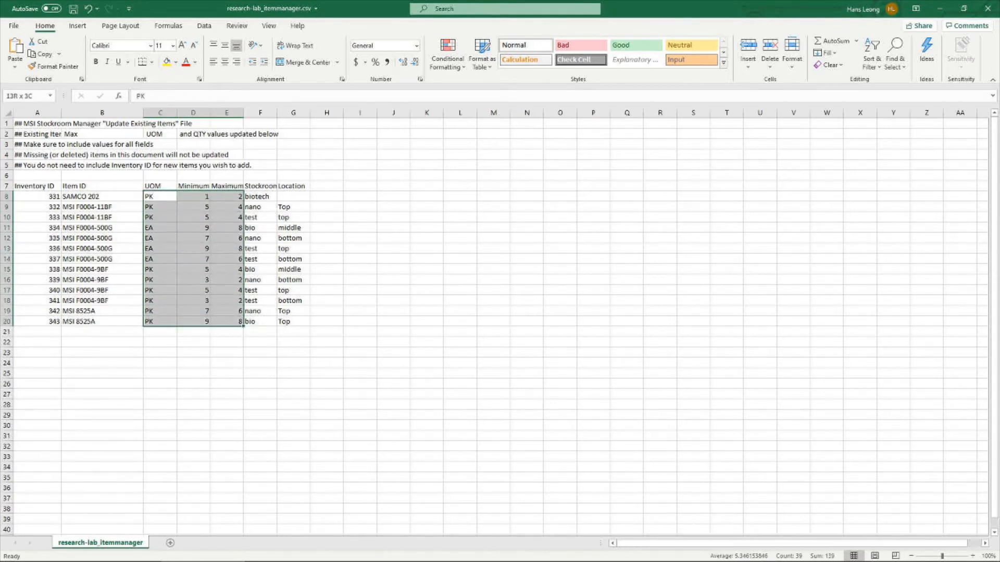
click(227, 322)
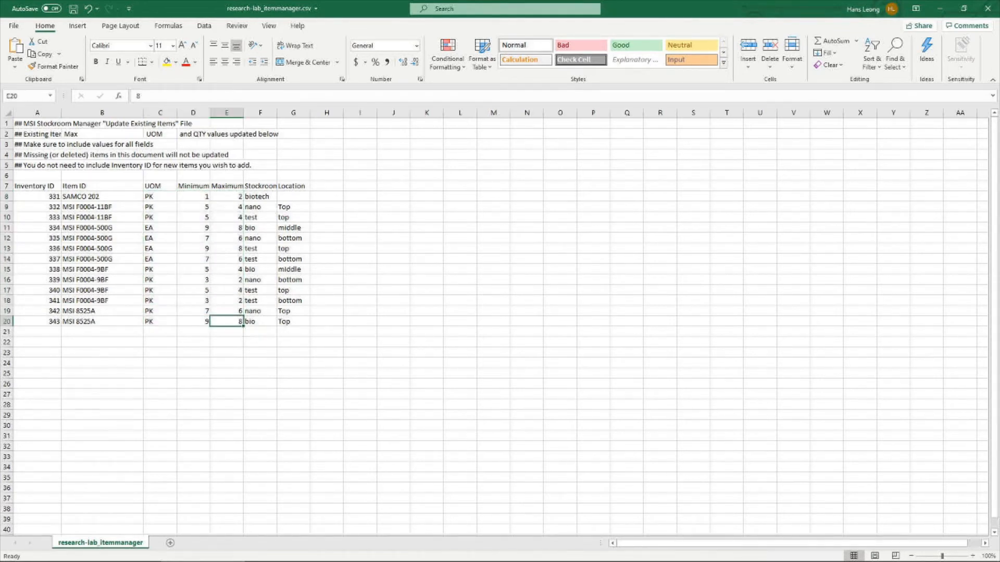
Step: Set minimums D8:D20 to 2, 4, 6, 8, 1, 3, 1, 3, 1, 3, 1, 1, 1, each maximum one higher; save and close the file
click(193, 197)
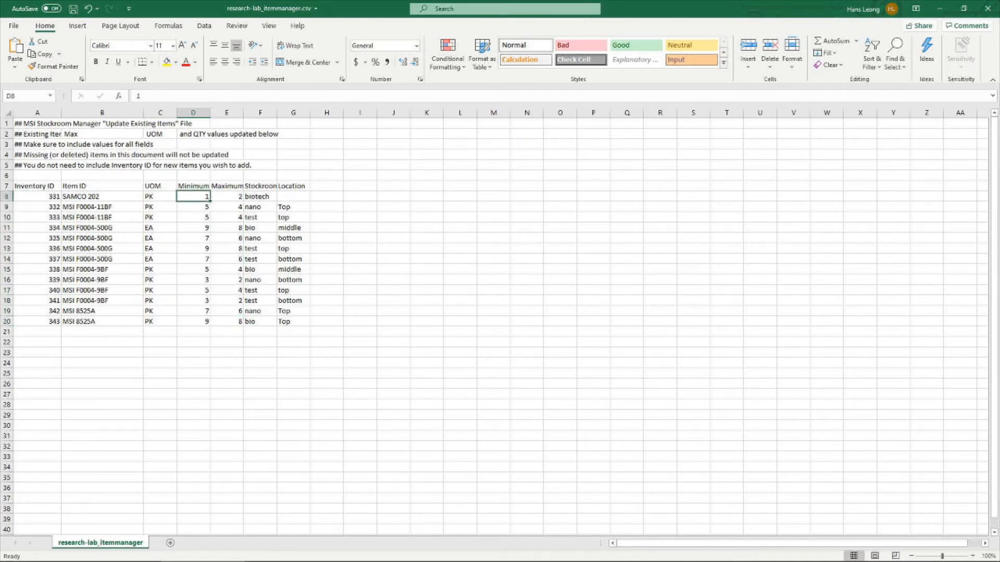
text(2)
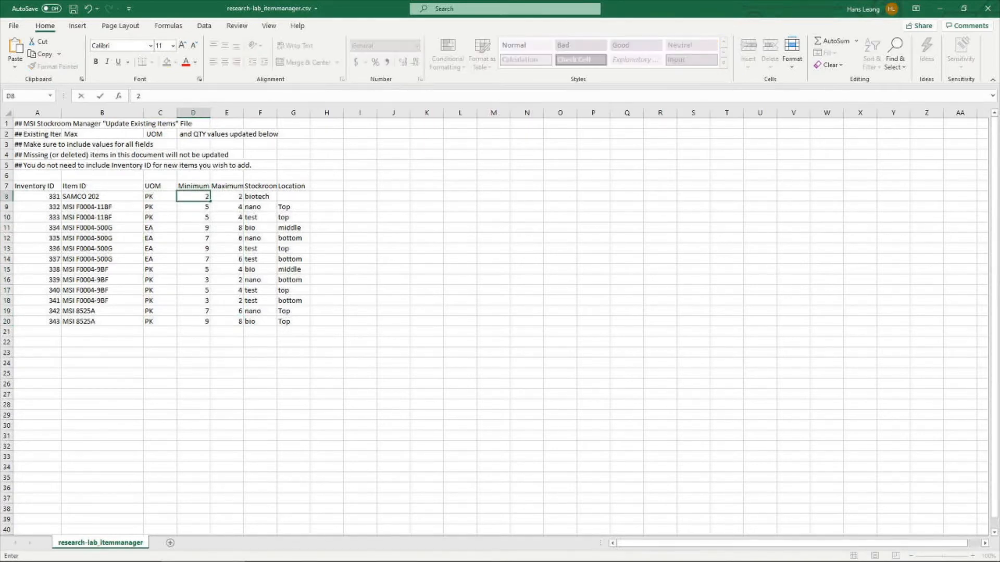
key(Return)
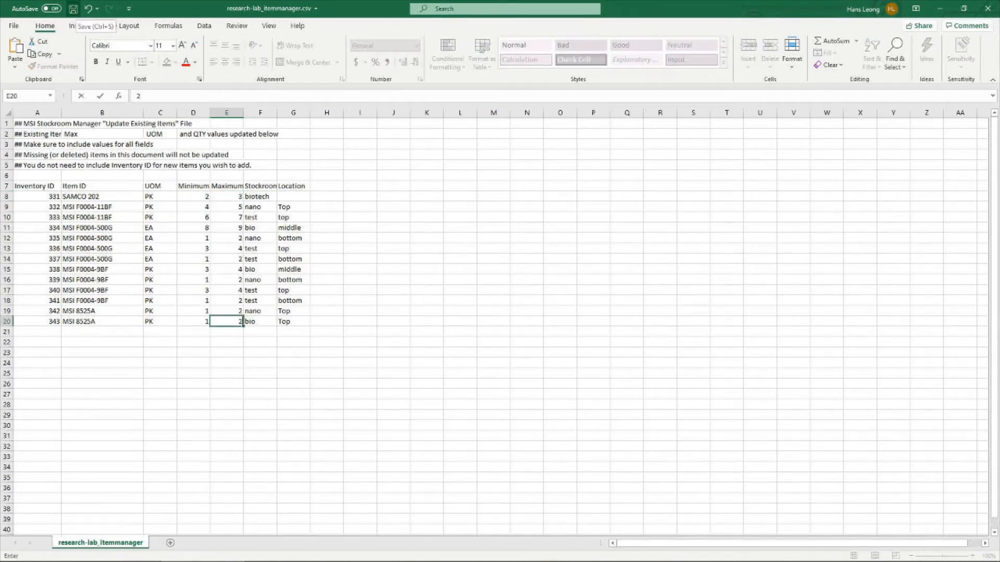
click(73, 8)
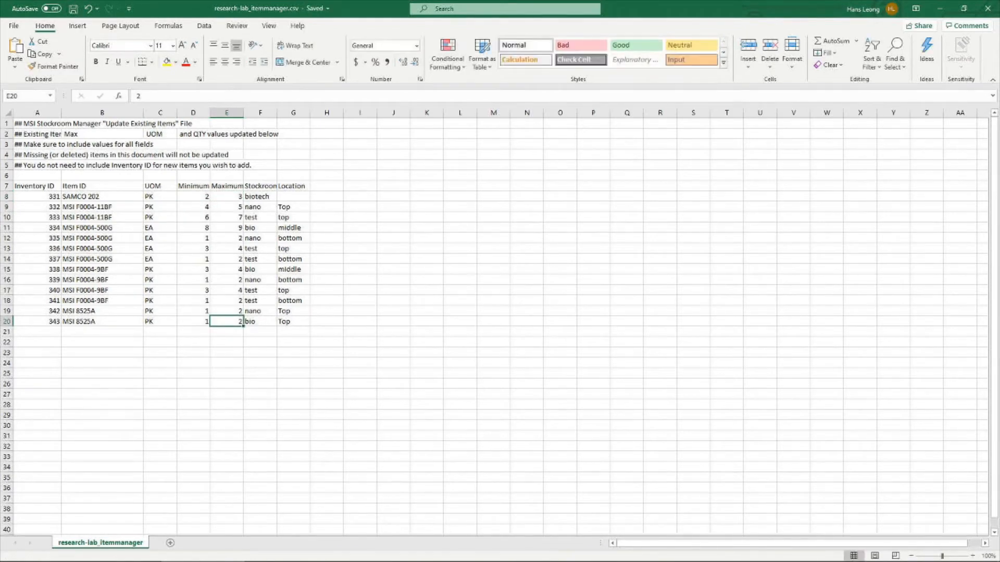
click(988, 9)
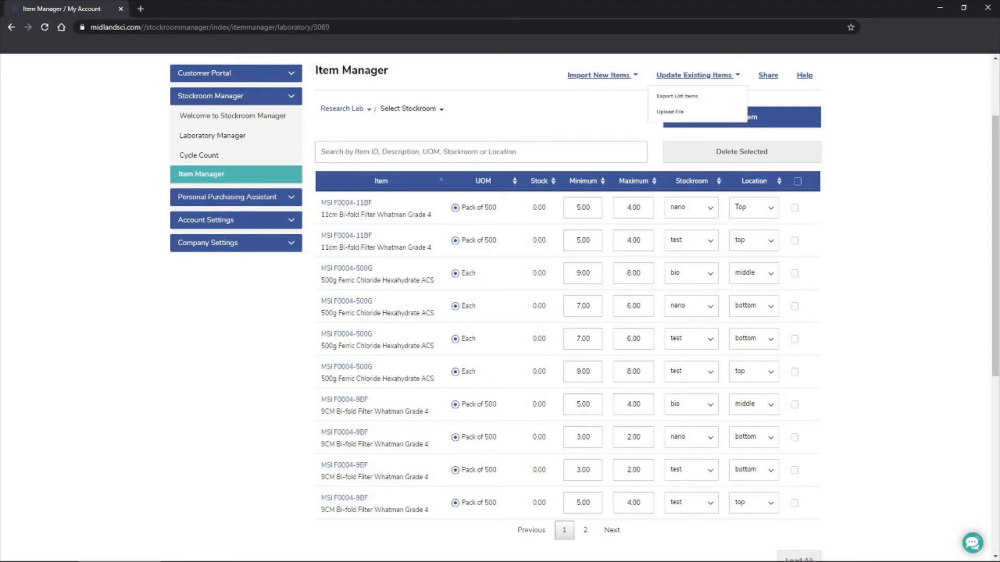
Step: Update the existing Research Lab items by uploading the edited research-lab_itemmanager.csv in the browser
click(669, 111)
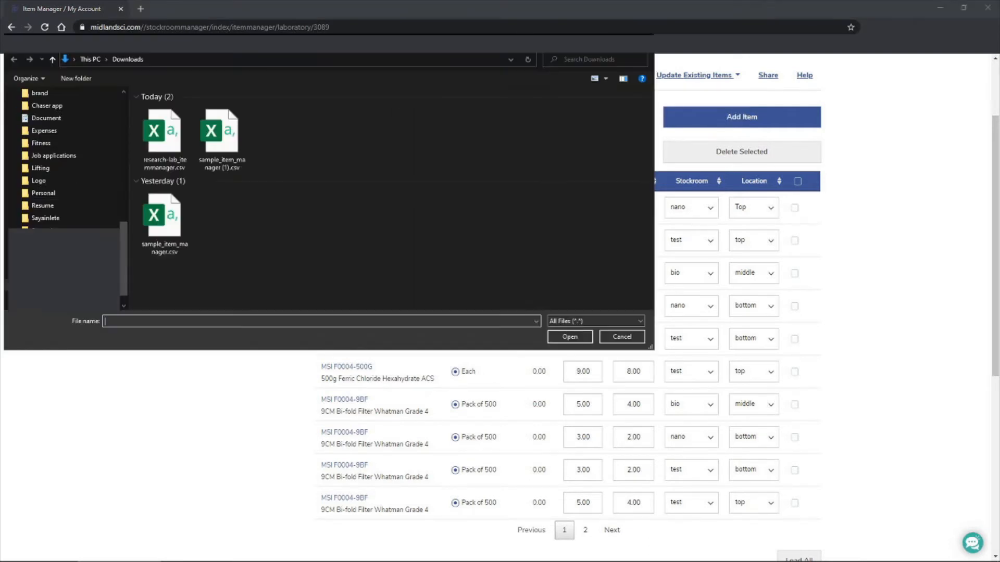
scroll(63, 157, up, 5)
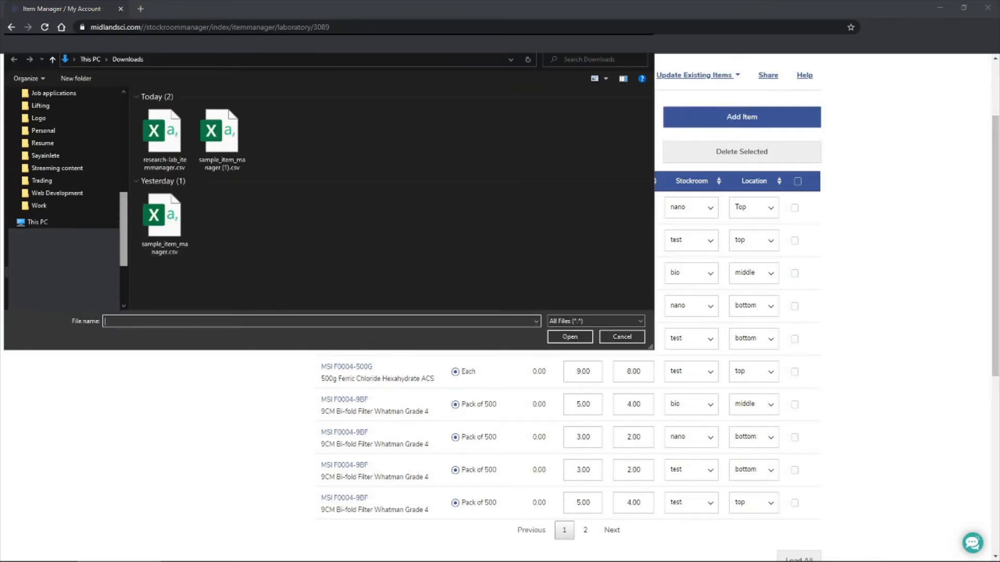
click(165, 137)
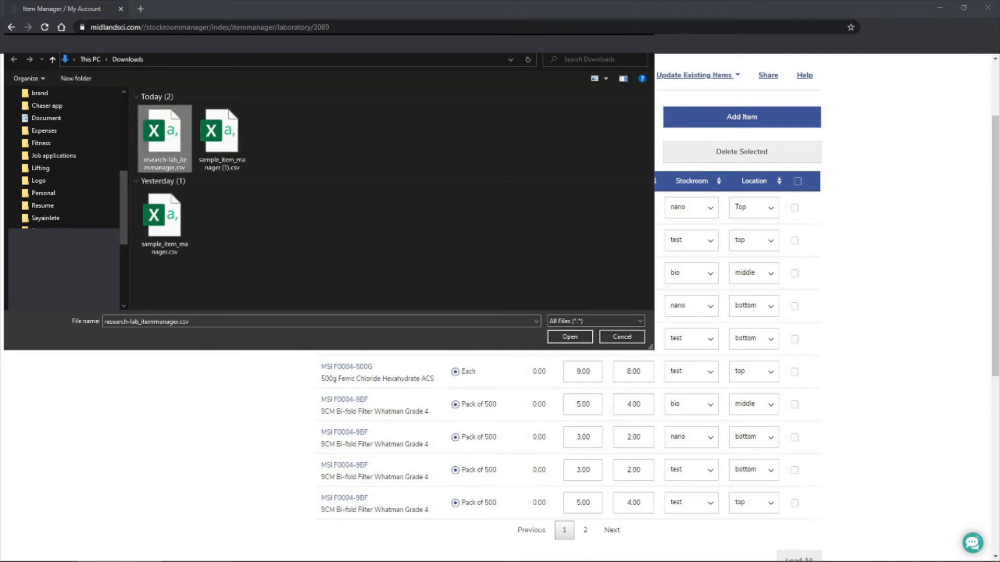
click(569, 336)
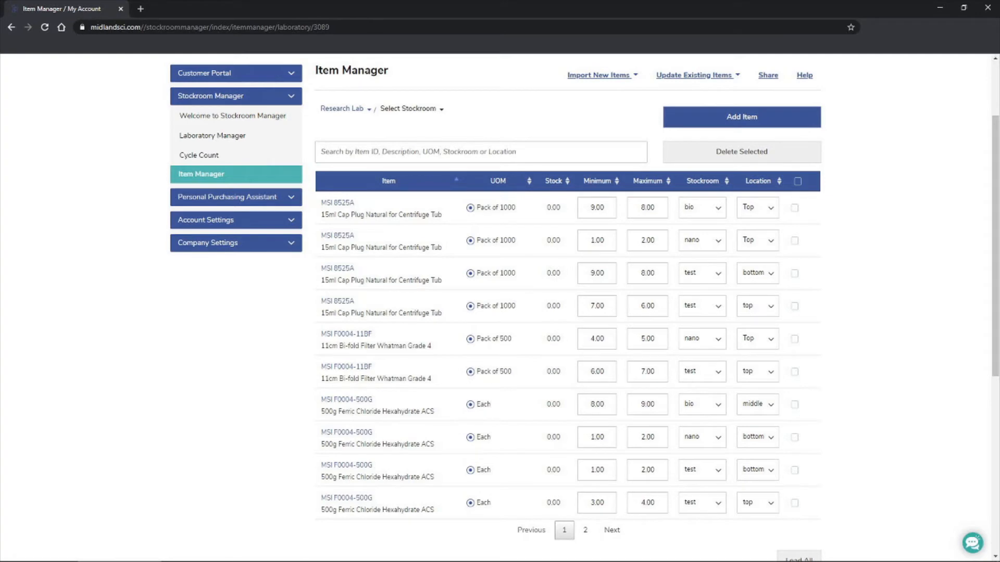
Step: Check the updated list and view the stockroom and location choices for the first MSI 8525A item without changing them
scroll(500, 308, up, 1)
scroll(500, 313, down, 1)
click(702, 207)
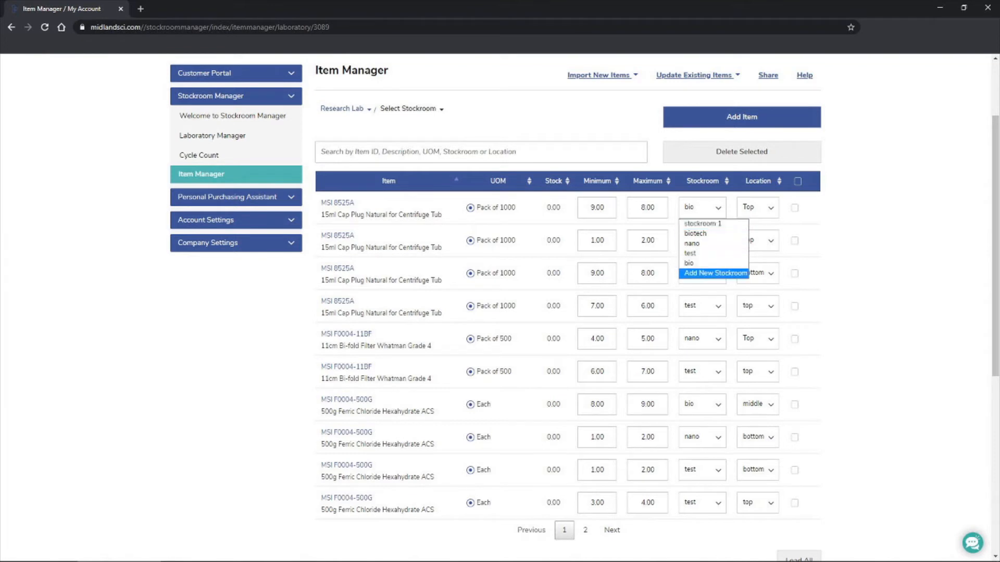
click(757, 208)
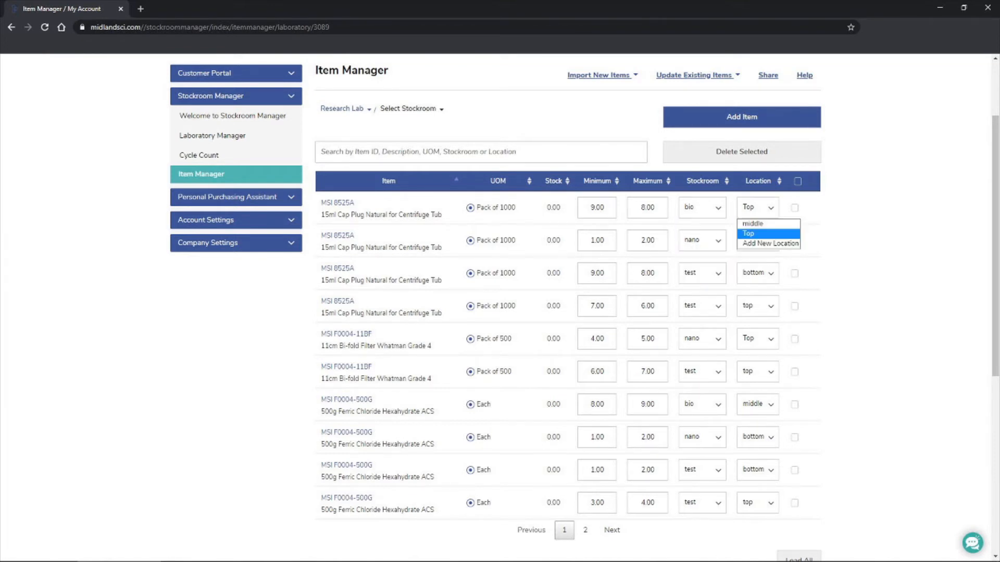
click(758, 208)
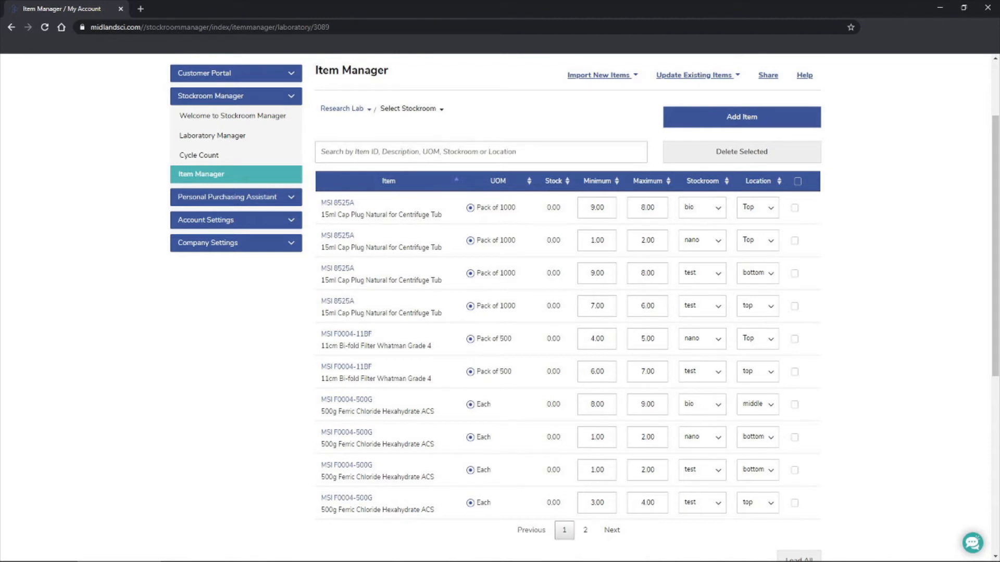
Step: Filter the Research Lab items to the biotech stockroom and view the location choices for SAMCO 202 without changing them
scroll(568, 312, up, 1)
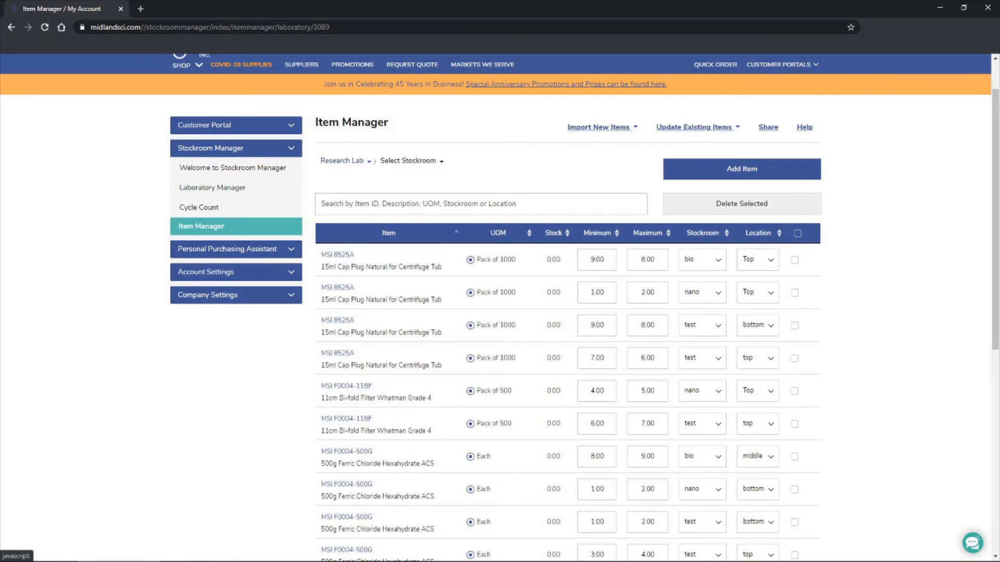
click(410, 161)
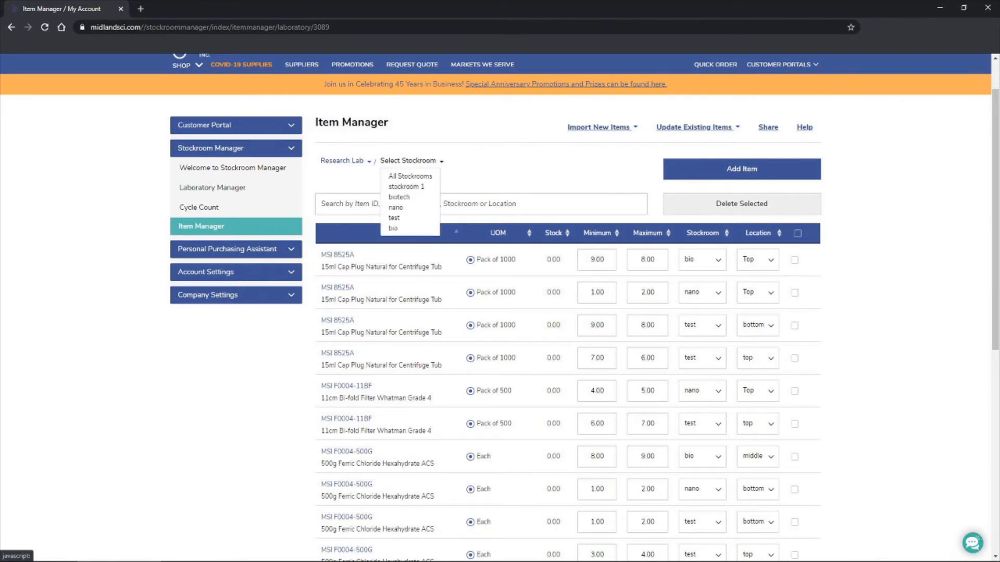
click(399, 197)
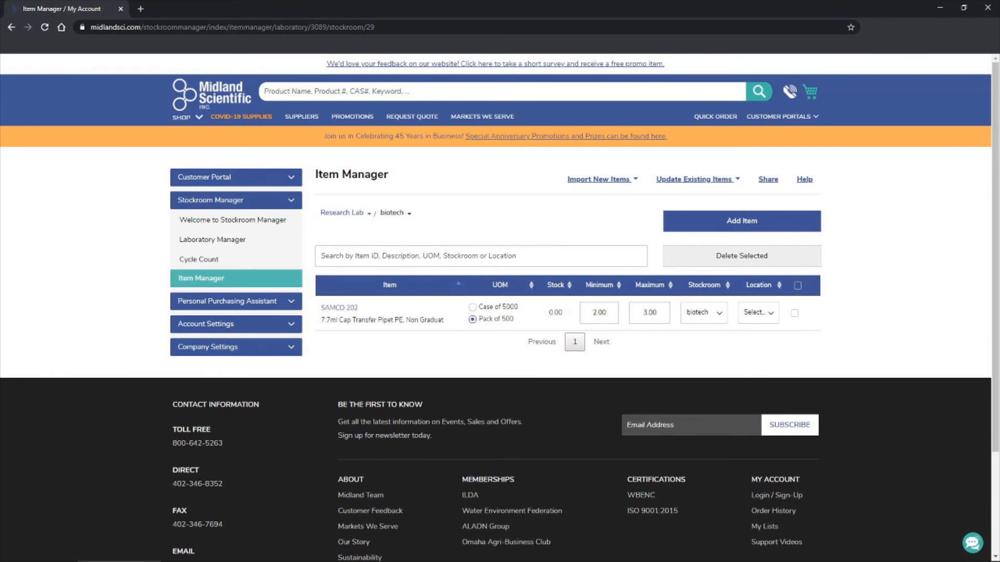
click(758, 313)
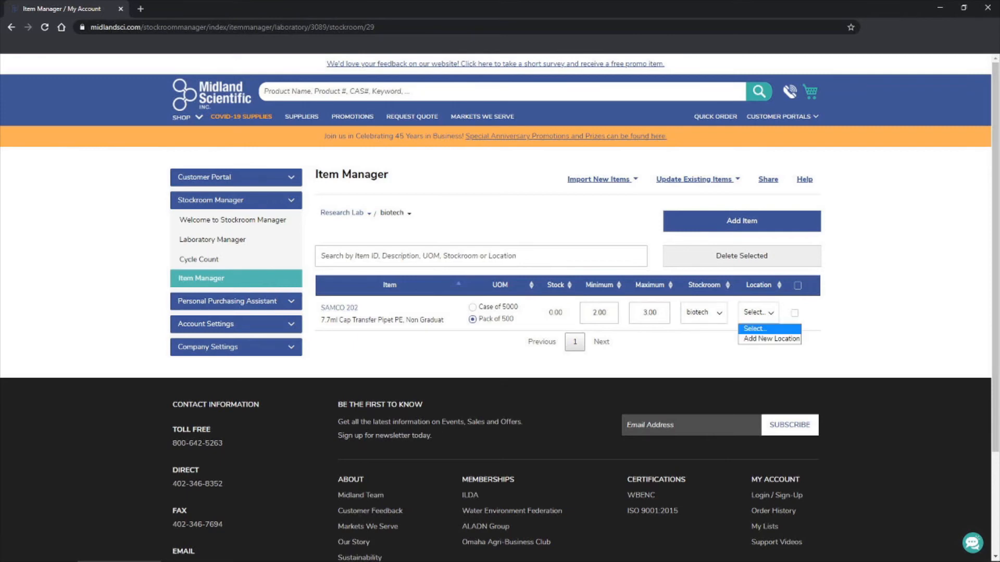
key(Escape)
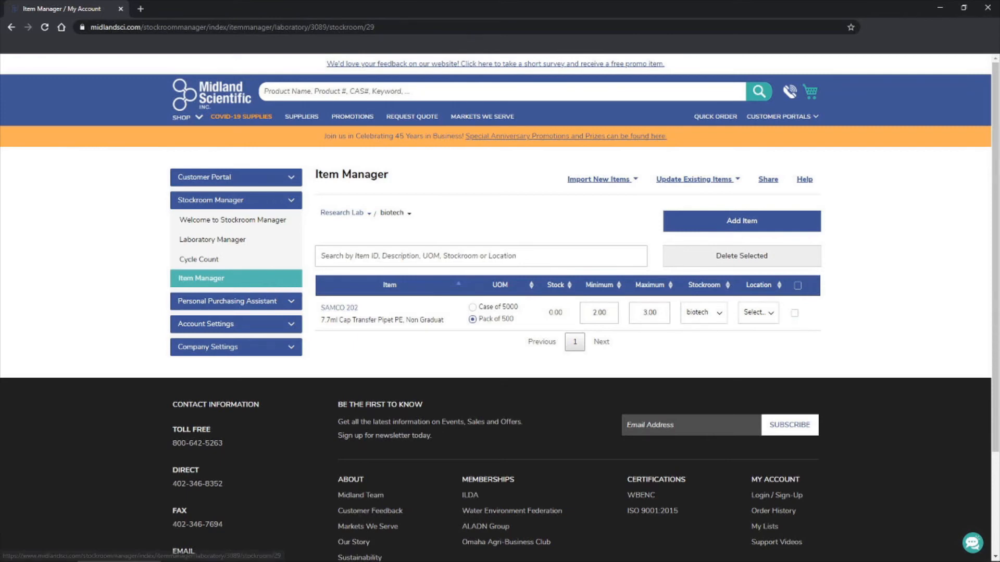
Step: Filter the Research Lab items to the nano stockroom and its Top location
click(393, 213)
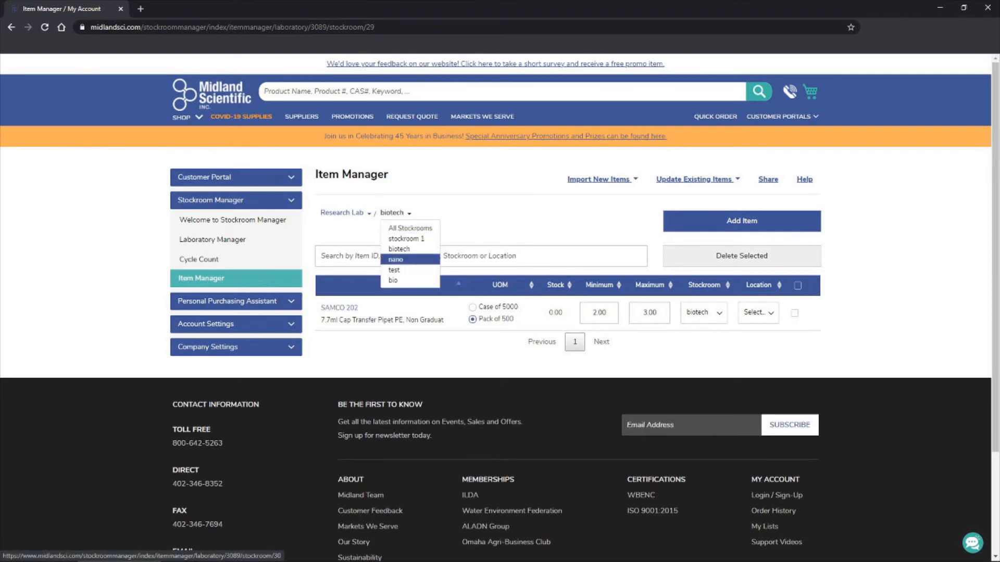
click(395, 259)
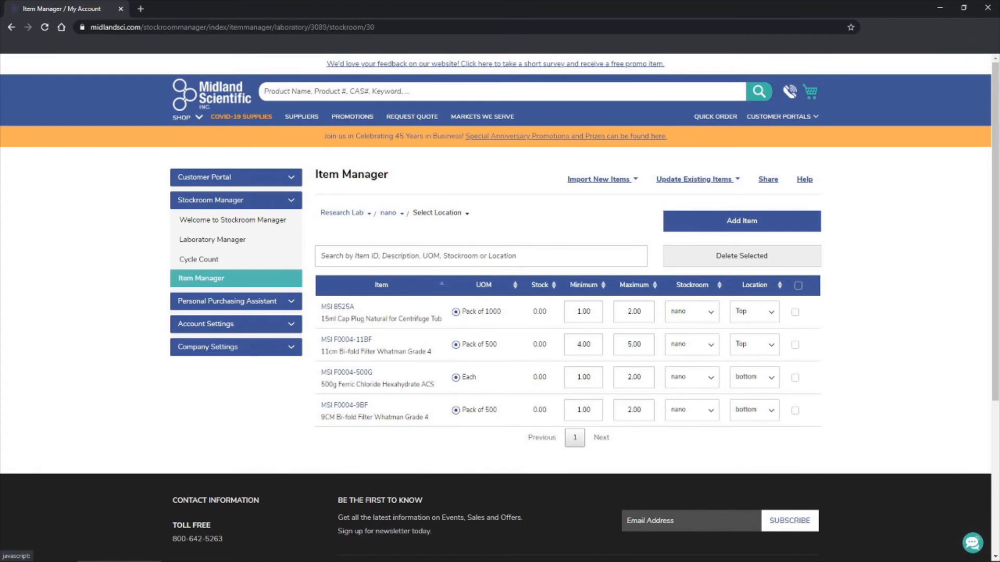
click(440, 213)
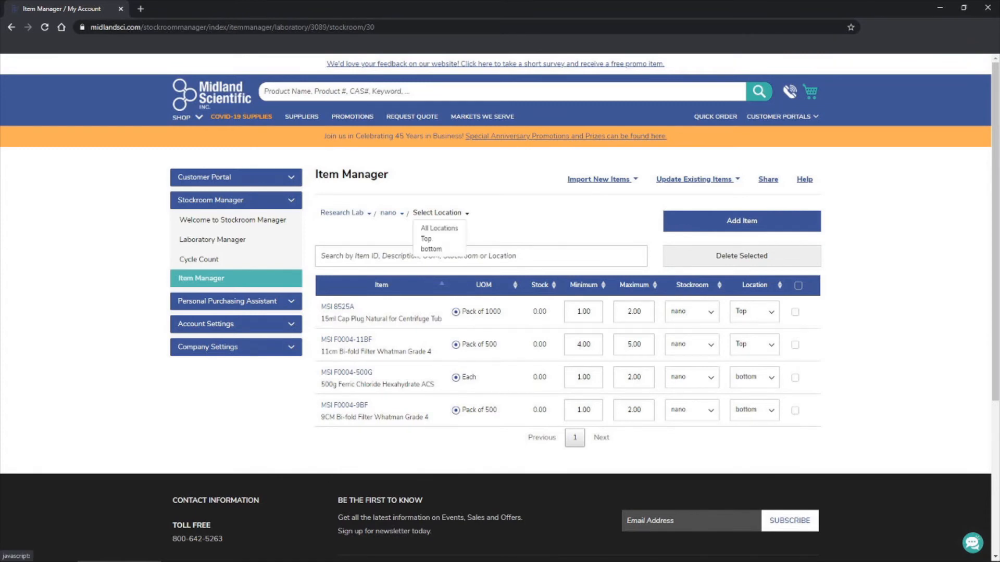
click(440, 213)
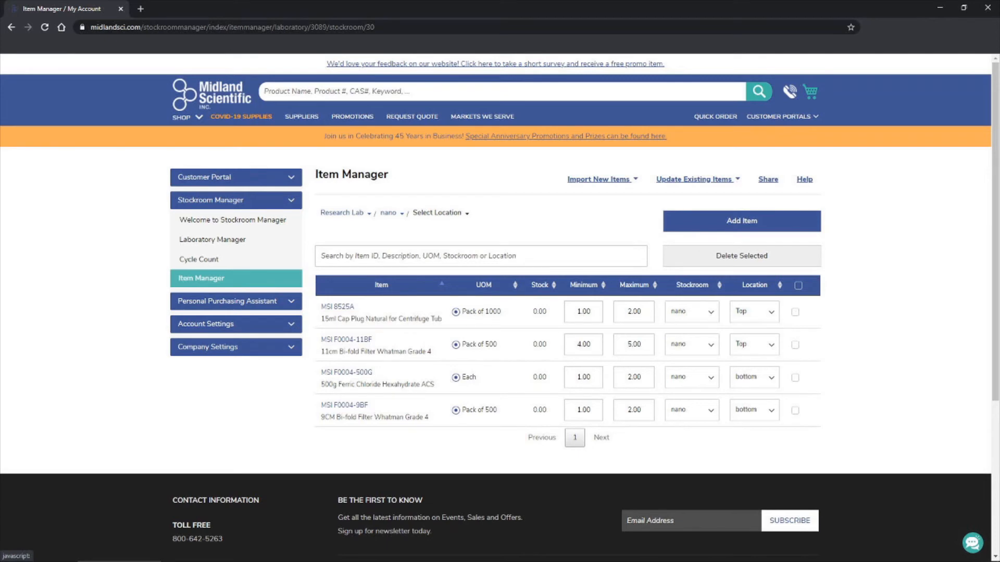
click(440, 213)
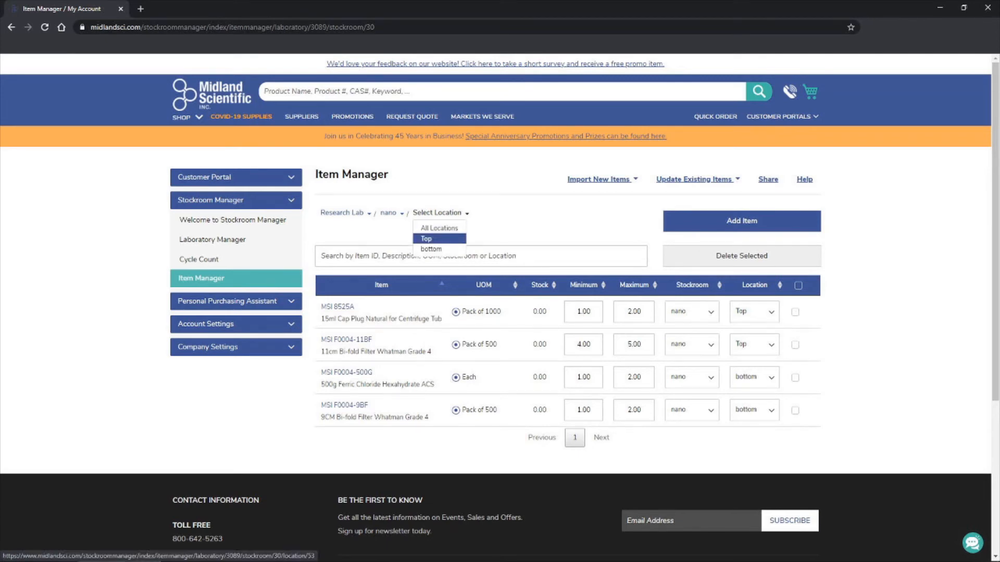
click(427, 238)
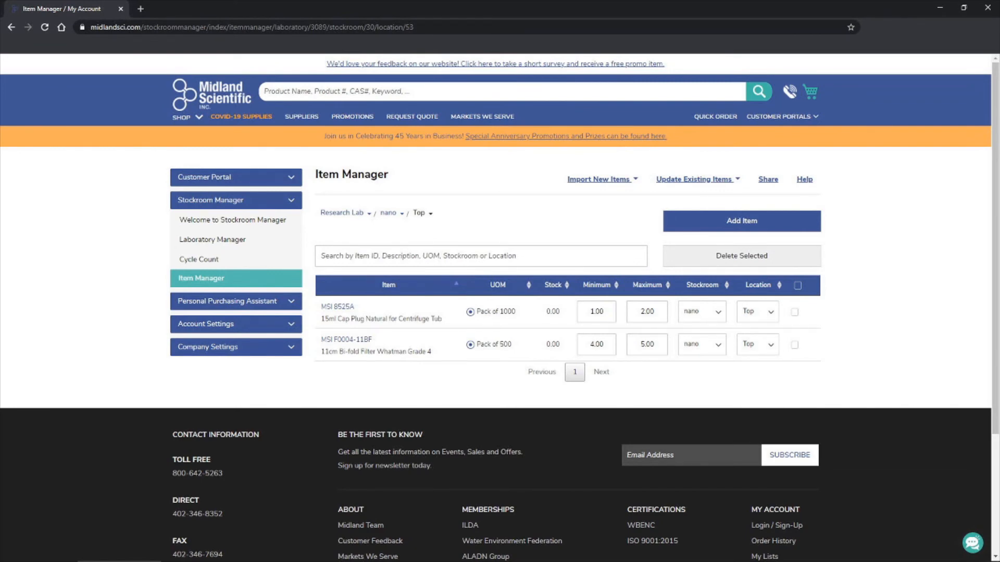
Step: Change the location of MSI 8525A in nano to bottom, and check the item lists for bottom and all locations
click(757, 311)
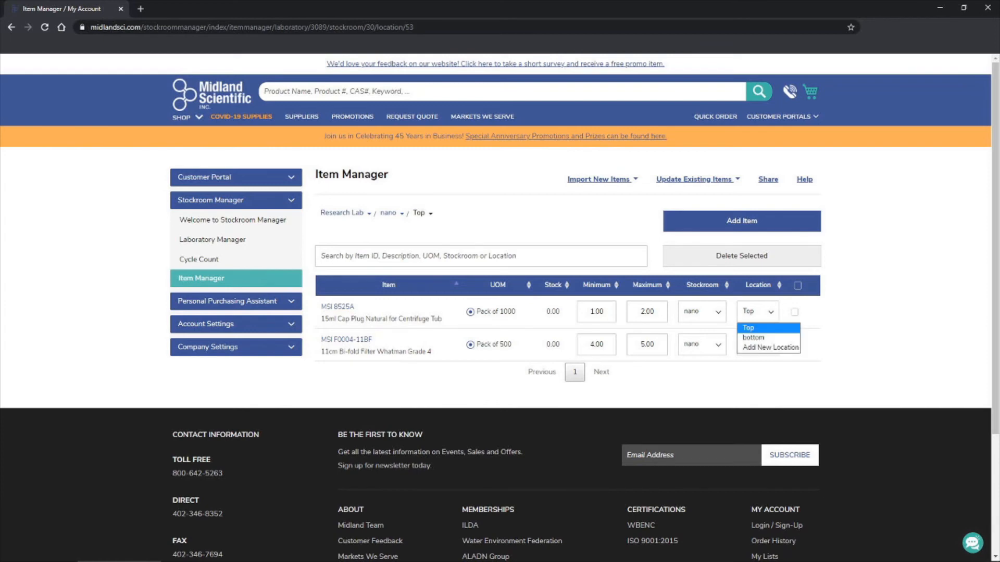
click(760, 338)
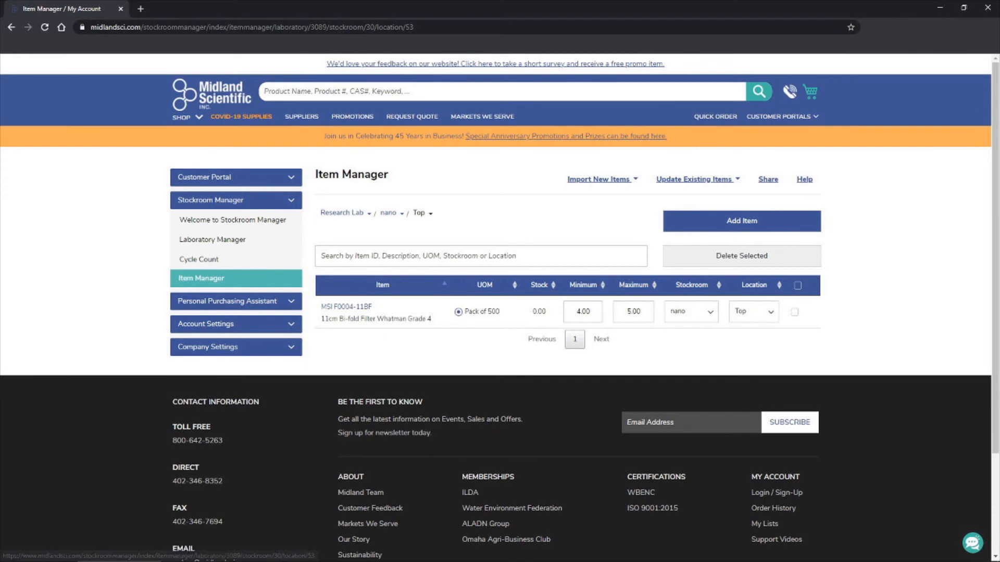
click(424, 213)
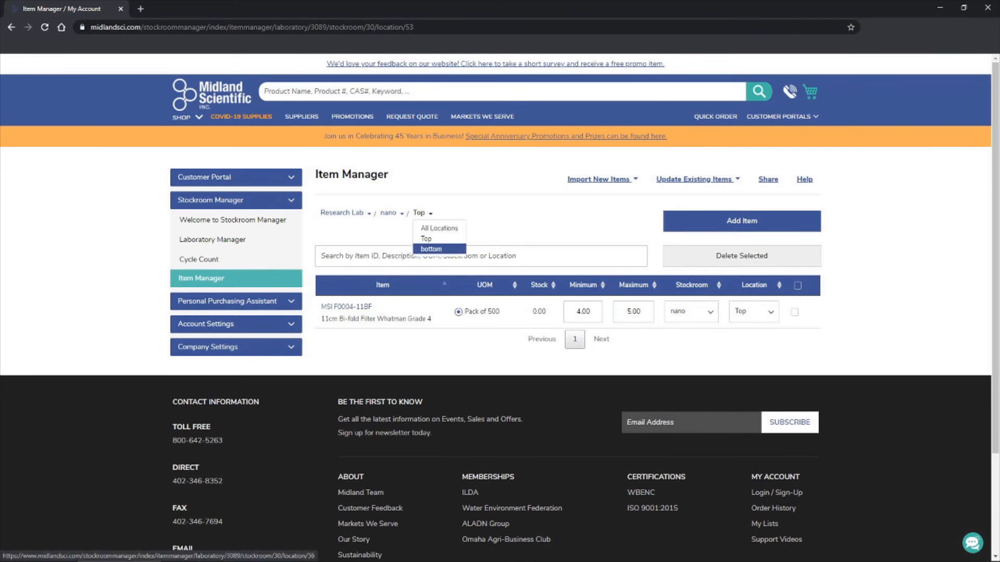
click(431, 249)
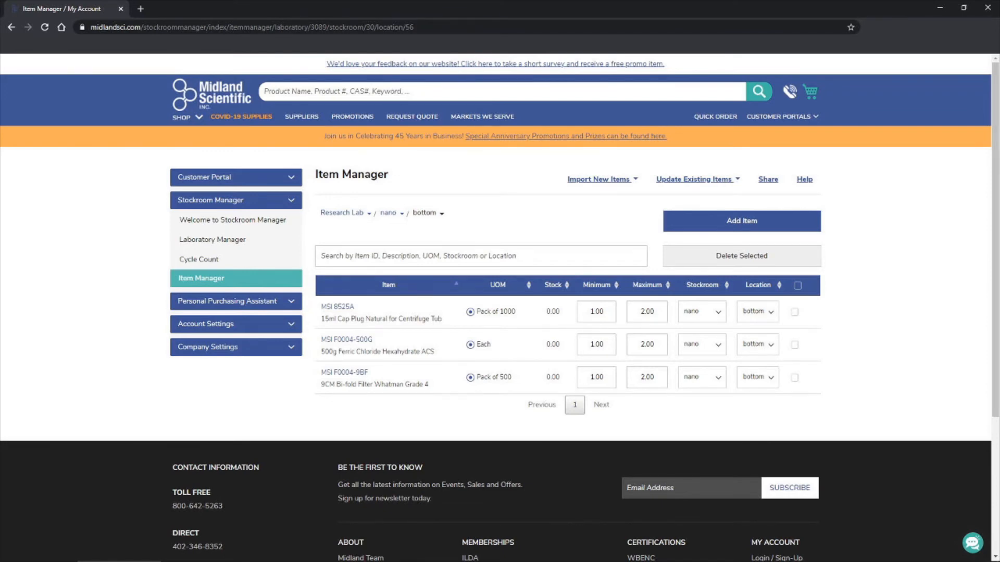
click(433, 213)
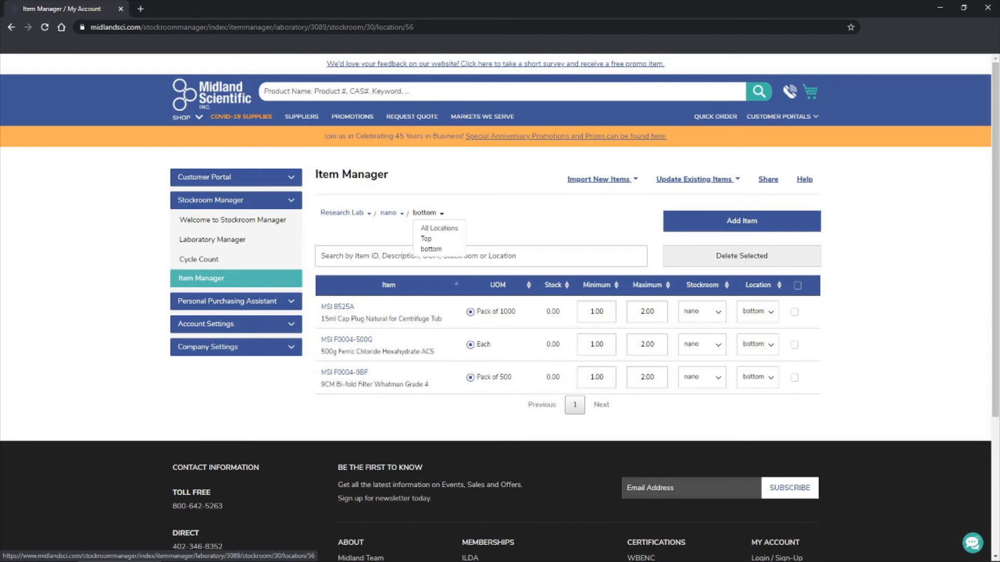
click(439, 228)
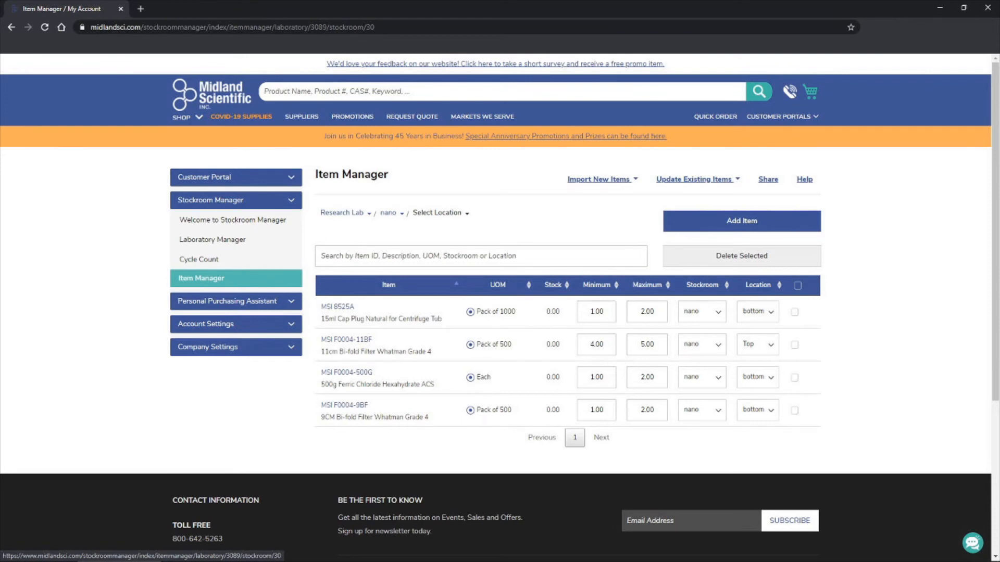
Step: Show the items of all stockrooms and share the Research Lab laboratory with the first listed user
click(390, 213)
click(410, 228)
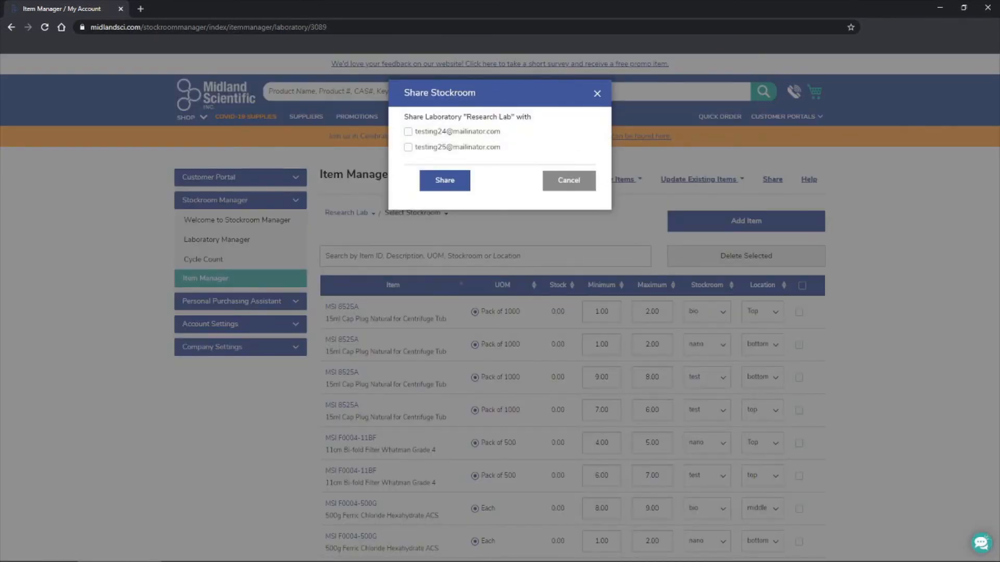
click(408, 132)
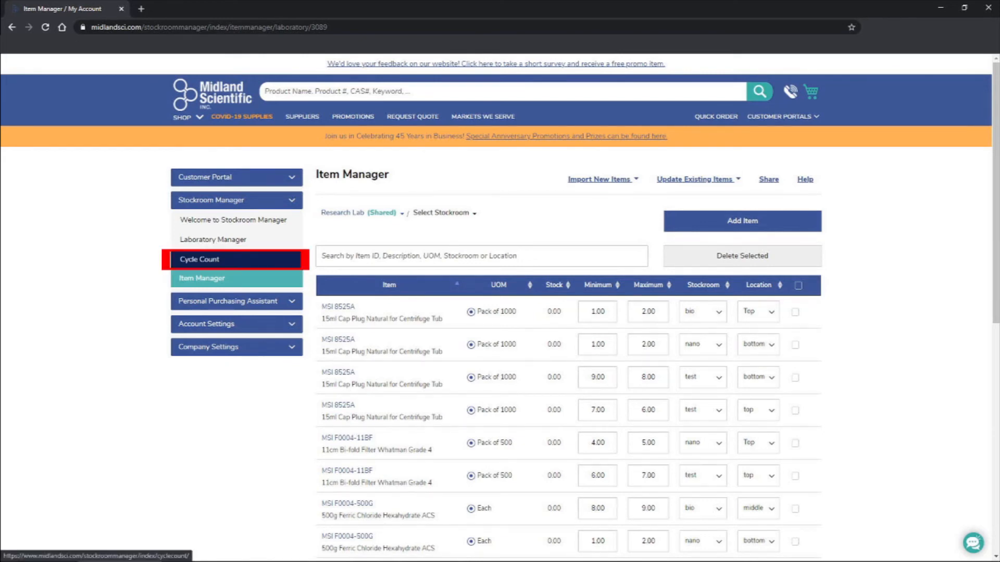
Step: Open the Cycle Count for Research Lab and filter it to the nano stockroom's bottom location
click(224, 259)
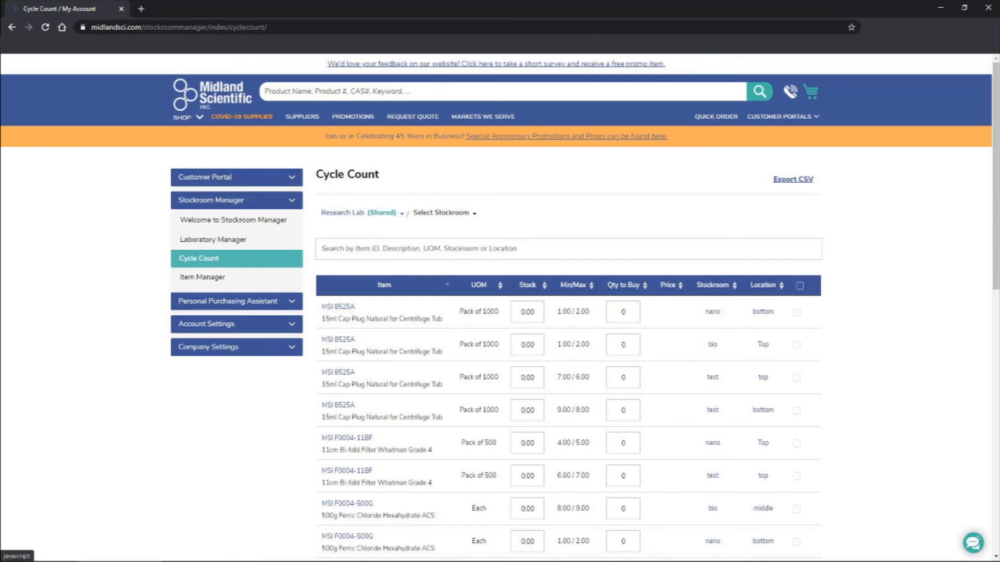
click(441, 213)
click(443, 260)
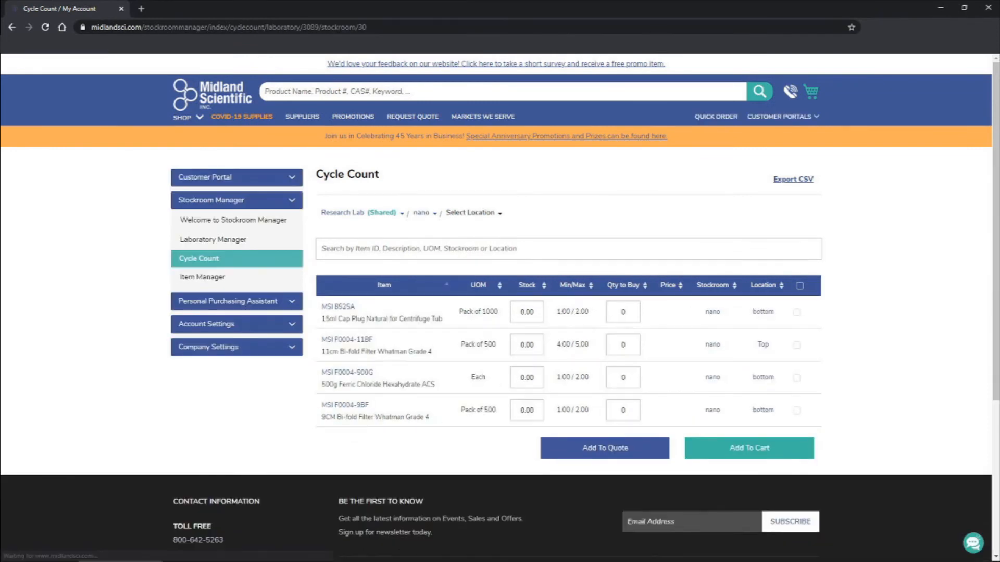
click(470, 212)
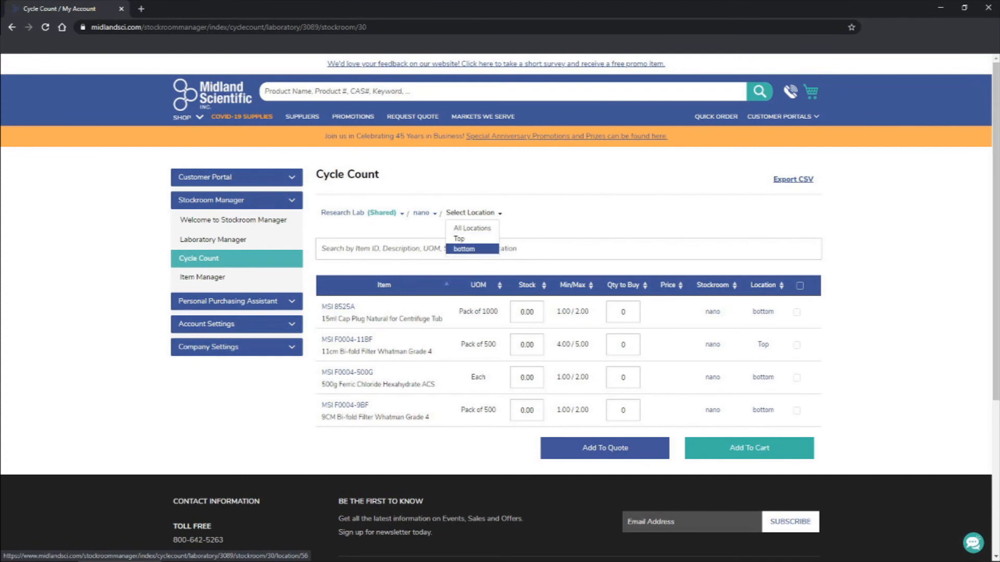
click(464, 249)
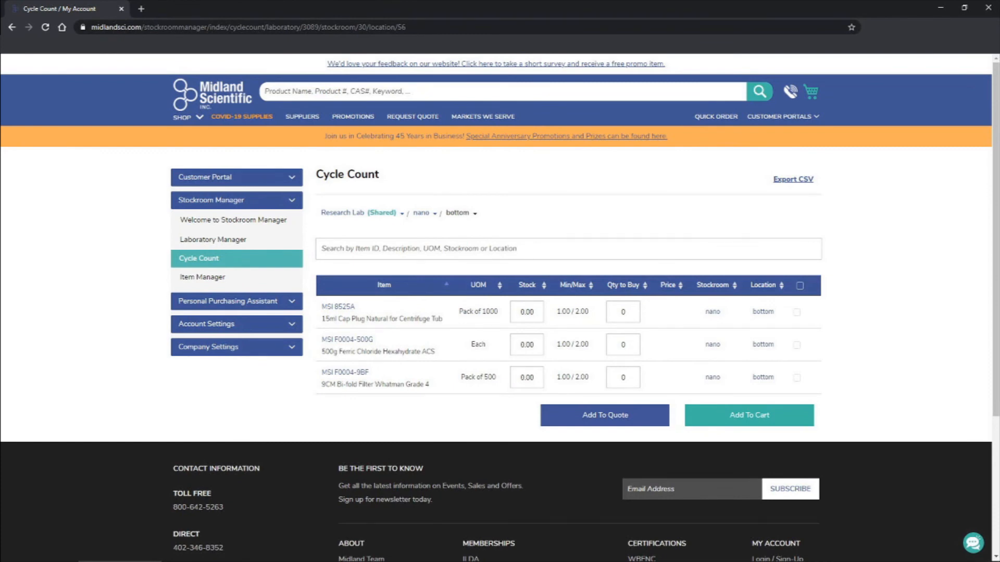
Step: Enter stock counts of 0 for MSI 8525A, 1 for MSI F0004-500G and 3 for MSI F0004-9BF
double_click(527, 311)
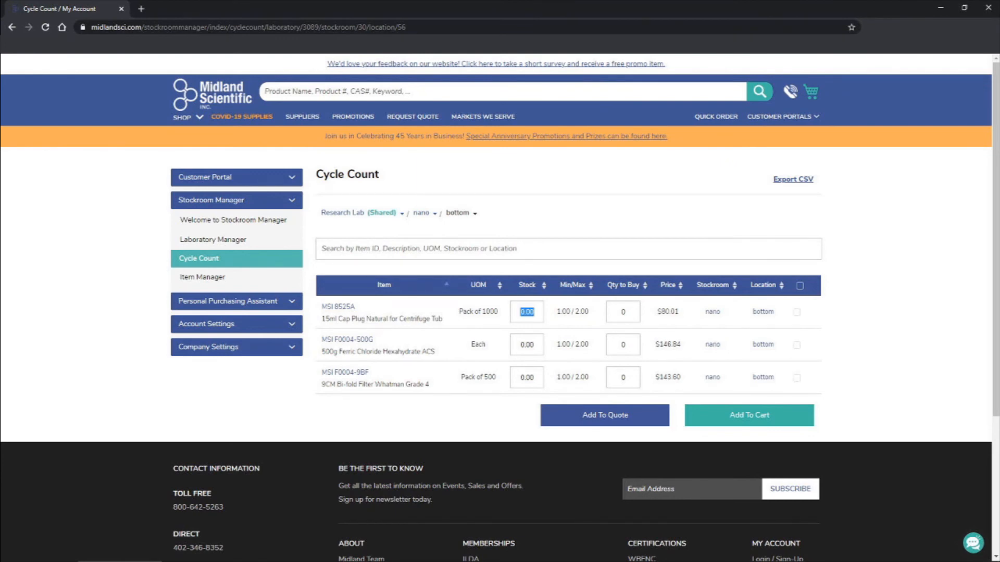
text(0)
key(Tab)
click(527, 312)
click(527, 345)
text(1)
click(527, 377)
text(3)
key(Tab)
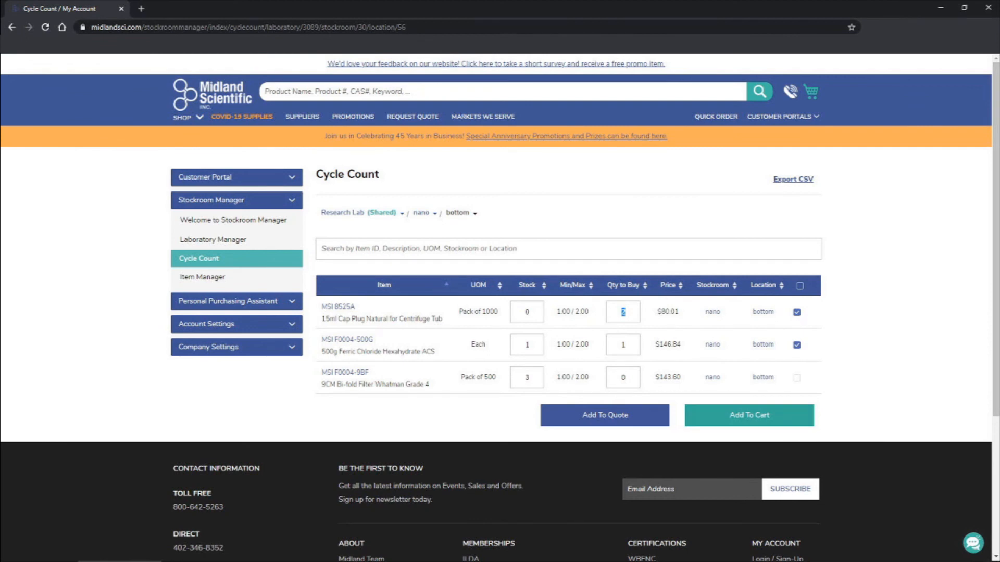
Step: Set the quantity to buy for MSI 8525A to 3
click(854, 364)
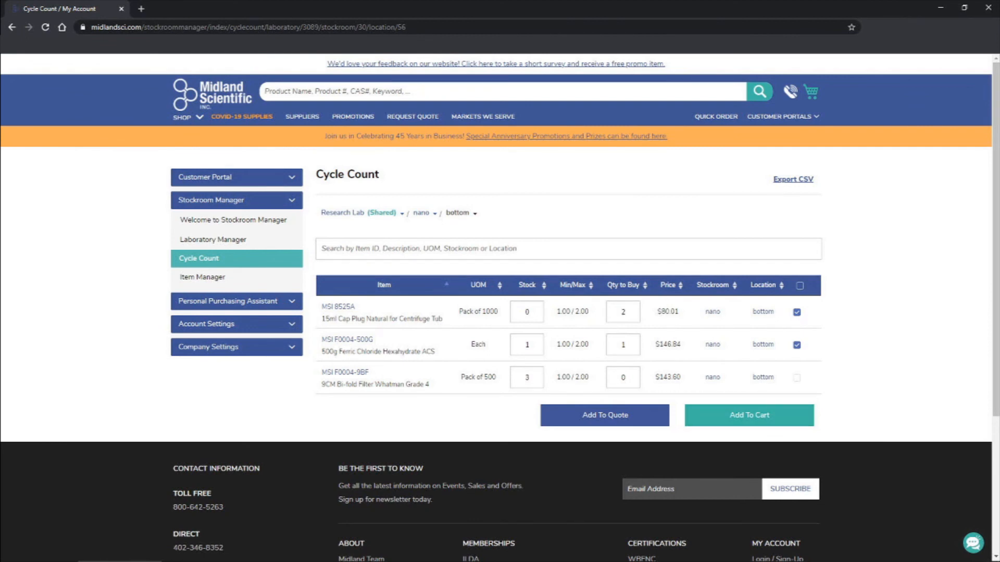
double_click(623, 311)
text(3)
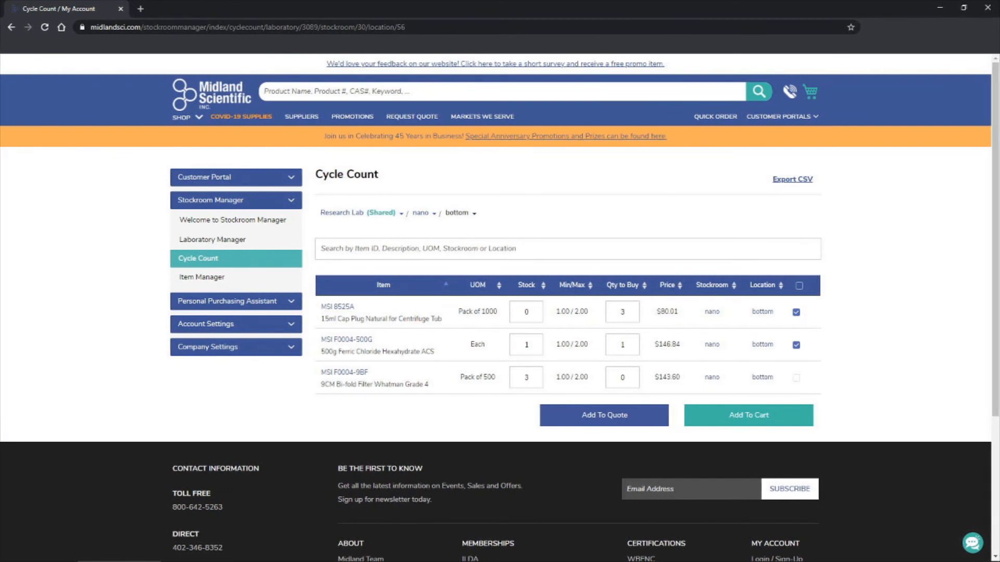
Step: Add the selected MSI 8525A and MSI F0004-500G items to the quote and open the quote in a new tab
click(604, 415)
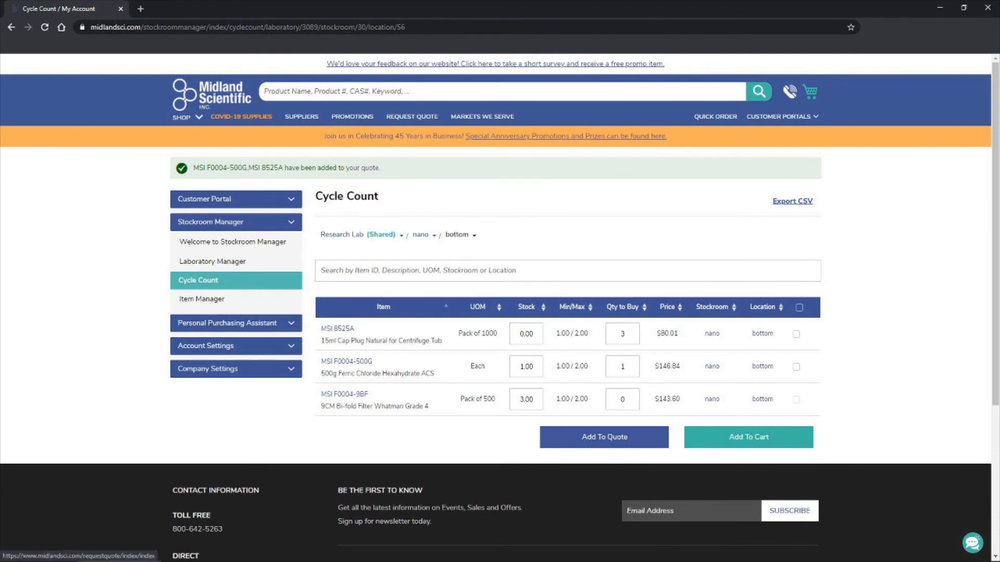
middle_click(363, 167)
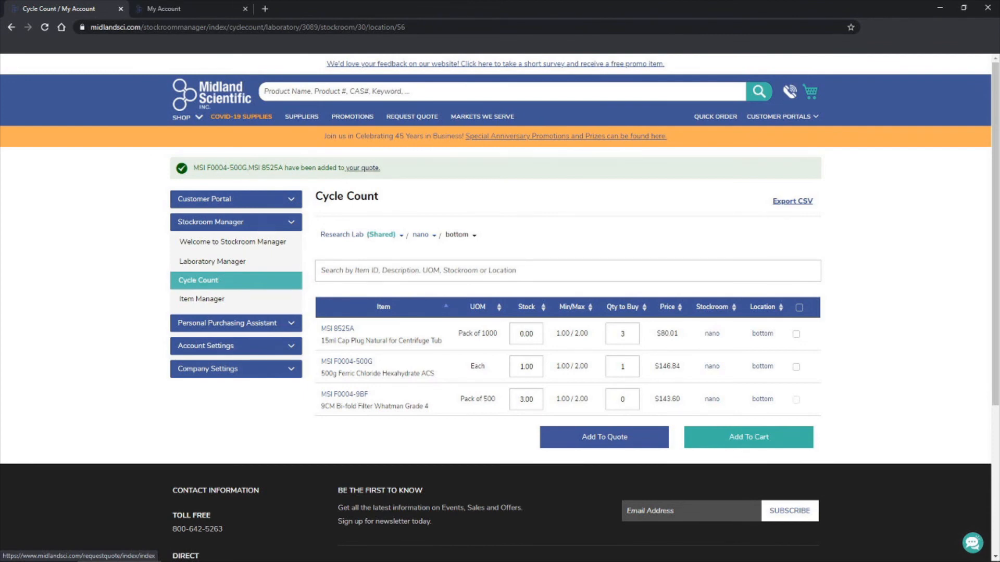